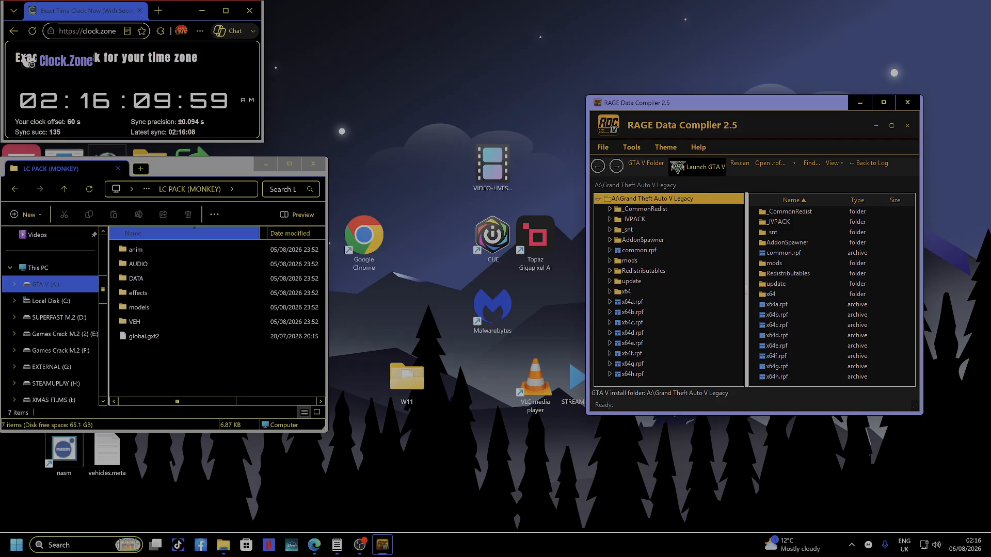
Step: Launch Grand Theft Auto V and look through the Add-on Spawner's main menu for any custom vehicle categories
{"action": "left_click_drag", "start_coordinate": [726, 107], "coordinate": [492, 130]}
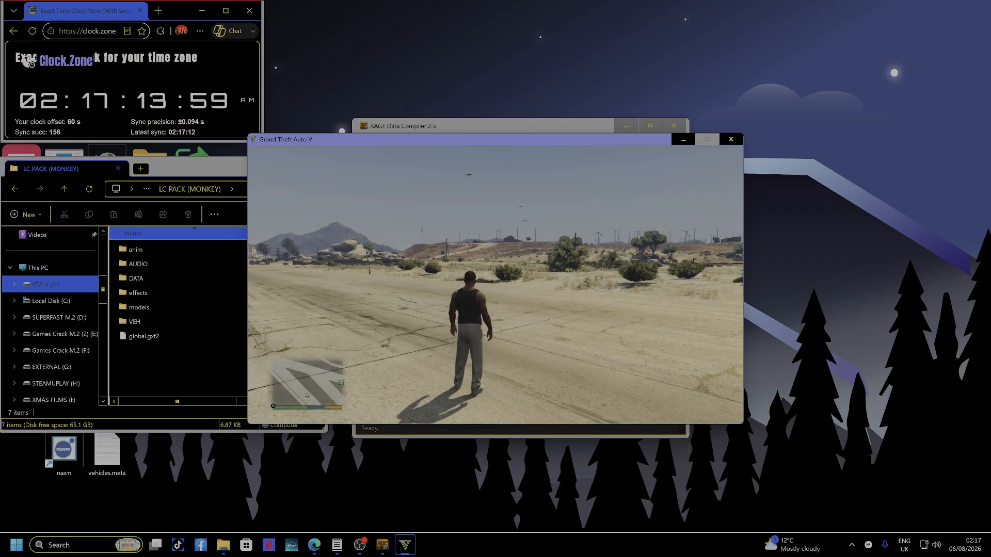
{"action": "key", "text": "bracketright"}
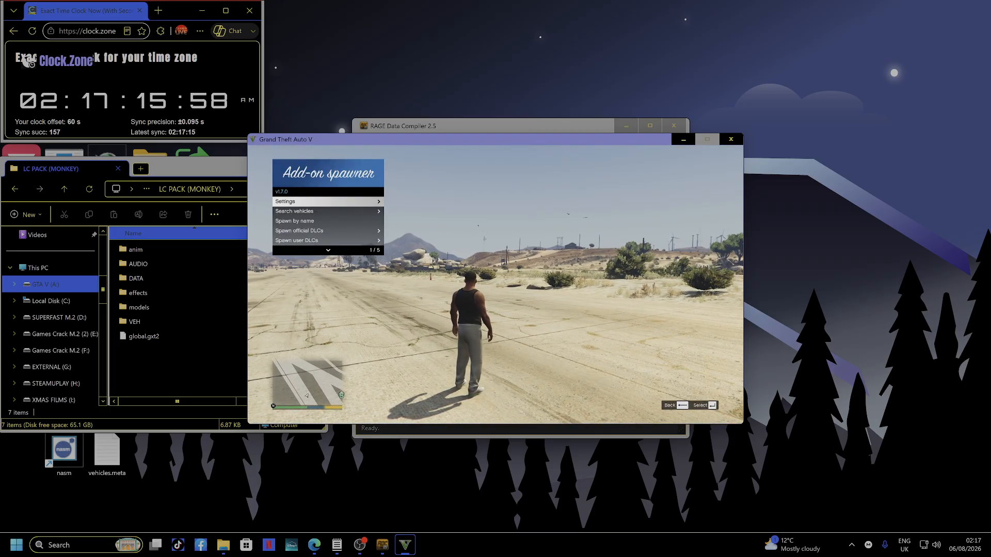
{"action": "key", "text": "Down"}
{"action": "key", "text": "Down"}
{"action": "key", "text": "Down"}
{"action": "key", "text": "Down"}
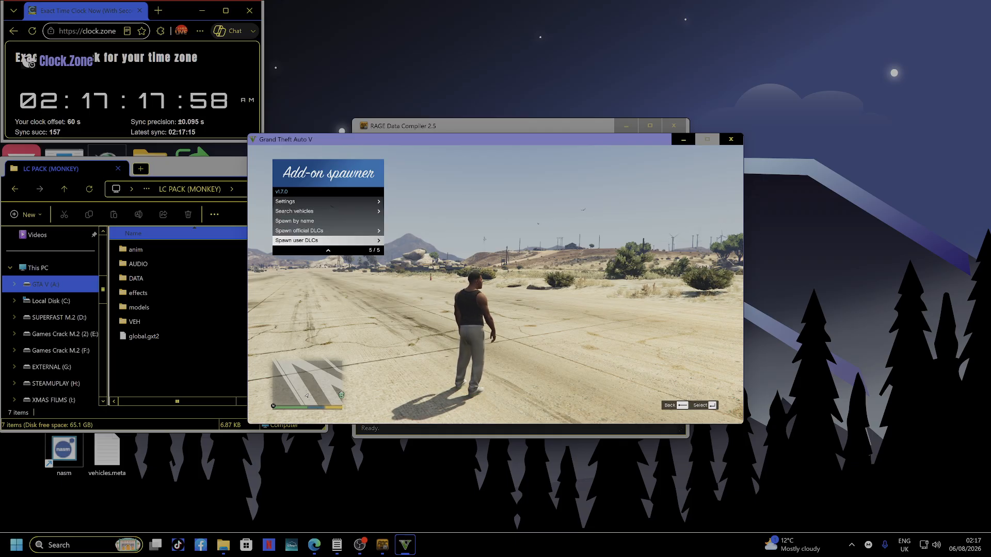
{"action": "key", "text": "Up"}
{"action": "key", "text": "Up"}
{"action": "key", "text": "Up"}
{"action": "key", "text": "Up"}
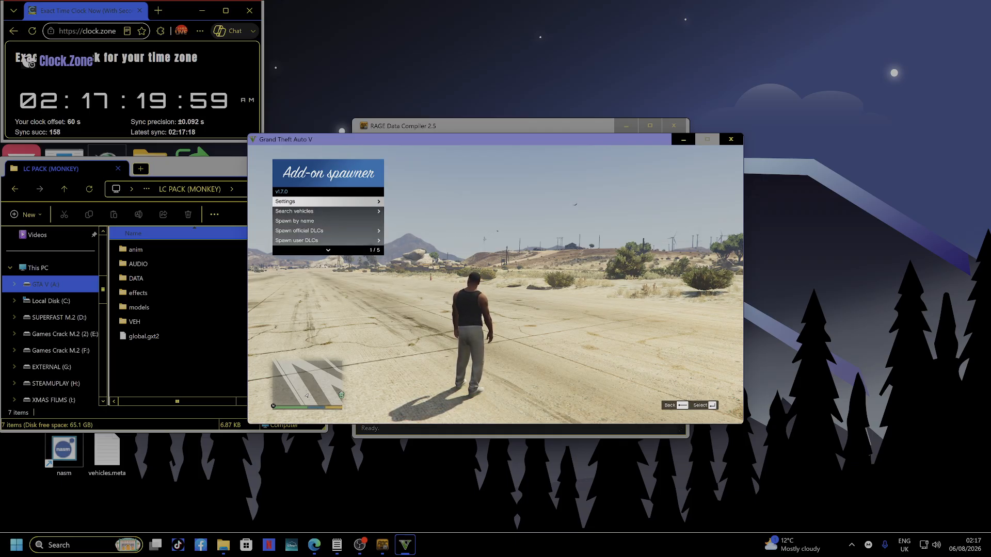
{"action": "key", "text": "Down"}
{"action": "key", "text": "Down"}
{"action": "key", "text": "Down"}
{"action": "key", "text": "Down"}
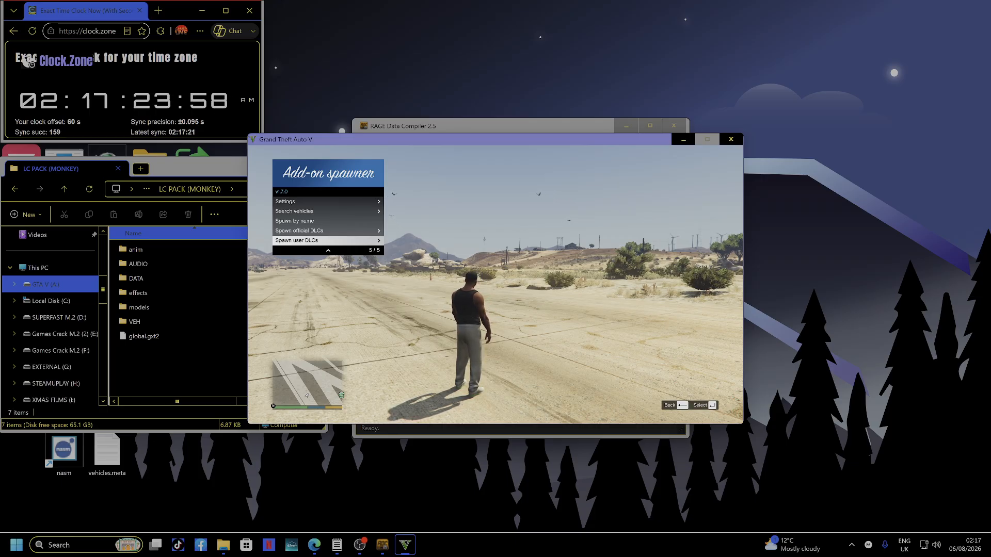
Step: Quit Grand Theft Auto V and return to RAGE Data Compiler
{"action": "key", "text": "Escape"}
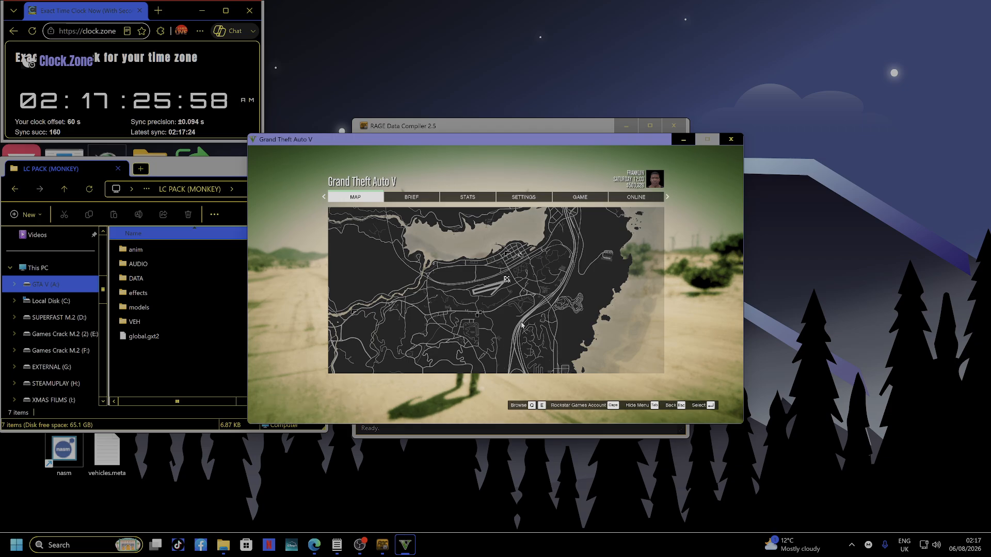
{"action": "key", "text": "alt+F4"}
{"action": "key", "text": "Return"}
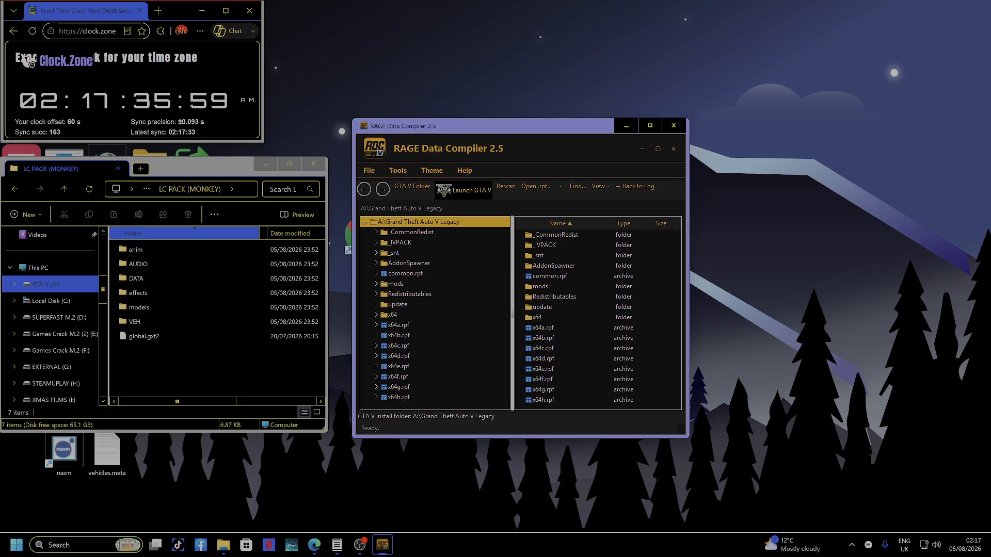
Step: Check the contents of the mods/update/x64/dlcpacks folder
{"action": "double_click", "coordinate": [541, 287]}
{"action": "double_click", "coordinate": [542, 235]}
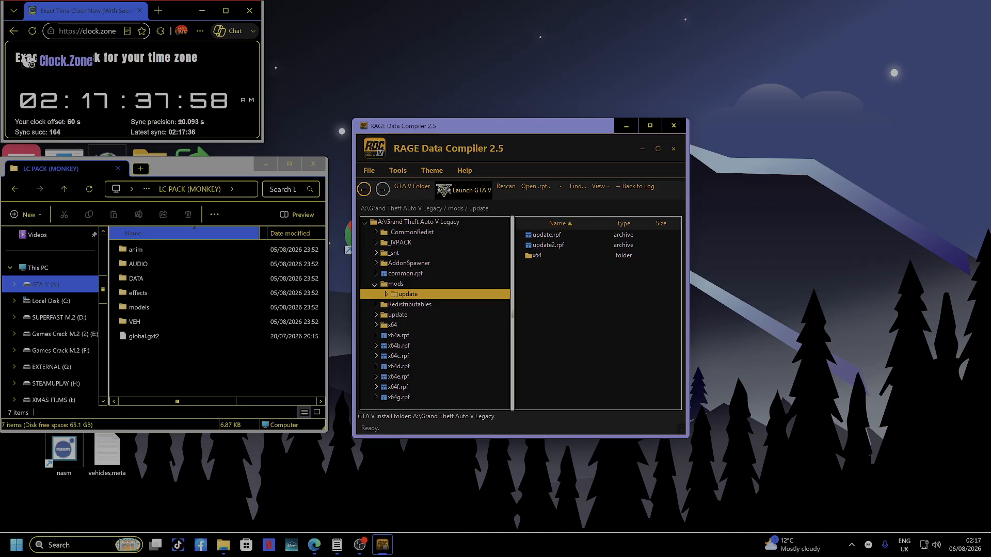
{"action": "double_click", "coordinate": [537, 256]}
{"action": "double_click", "coordinate": [539, 235]}
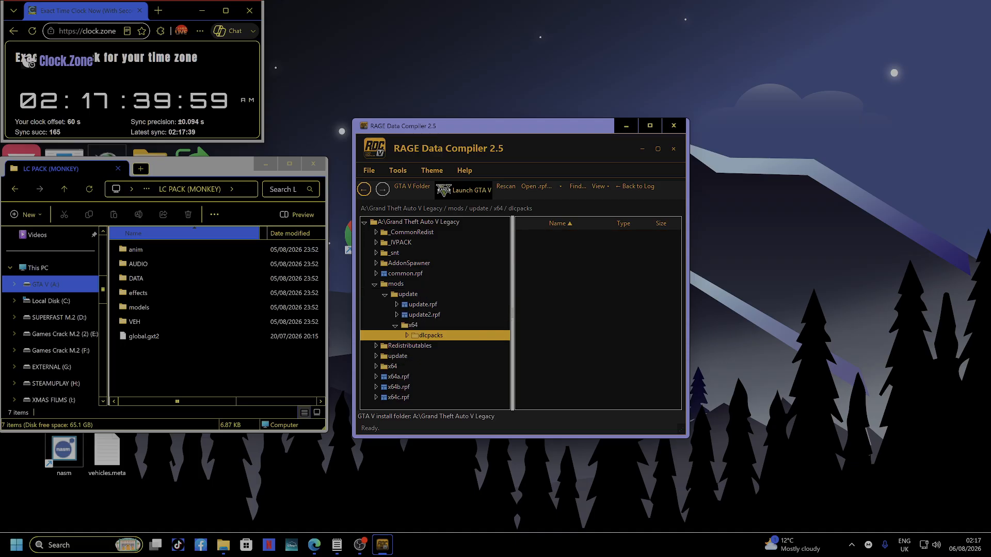
Step: Review the entries of dlclist.xml in mods/update/update.rpf/common/data down to the end, and close it without editing
{"action": "key", "text": "BackSpace"}
{"action": "key", "text": "BackSpace"}
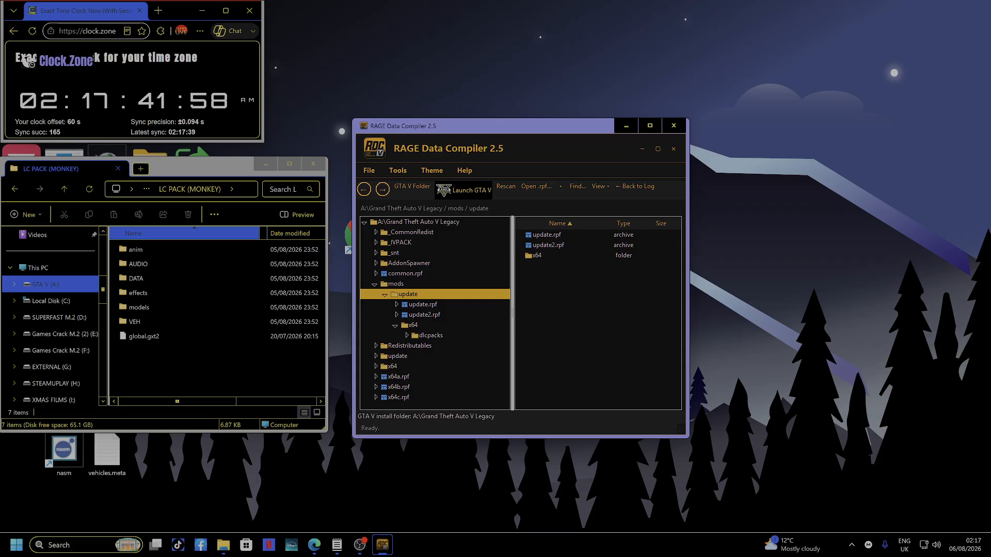
{"action": "key", "text": "Return"}
{"action": "key", "text": "Return"}
{"action": "key", "text": "Return"}
{"action": "key", "text": "Return"}
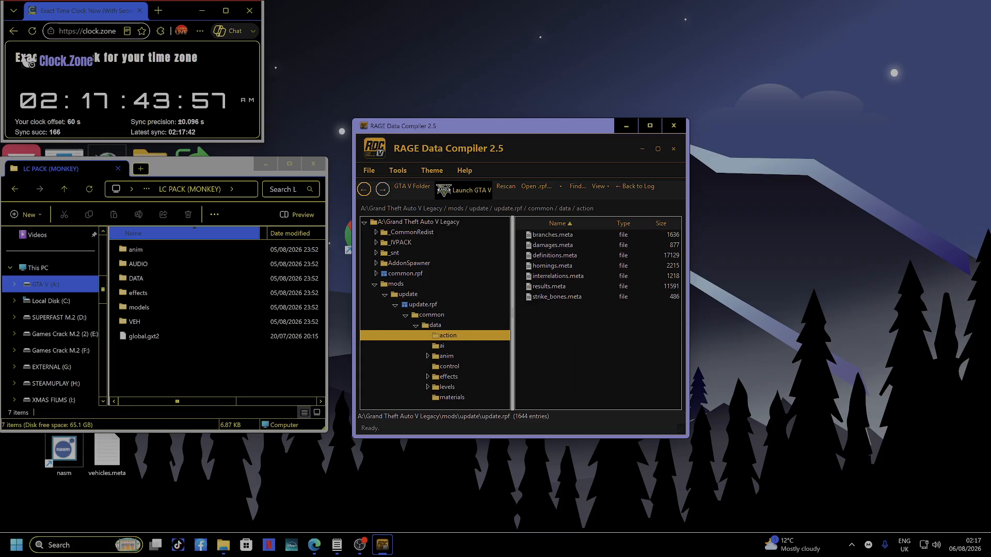
{"action": "key", "text": "BackSpace"}
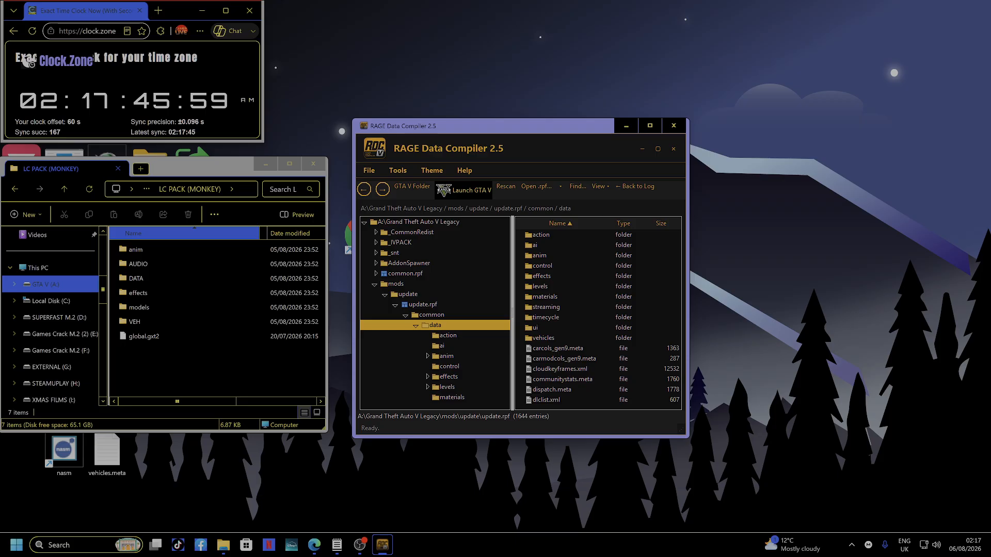
{"action": "double_click", "coordinate": [546, 400]}
{"action": "scroll", "coordinate": [402, 291], "scroll_direction": "down", "scroll_amount": 14}
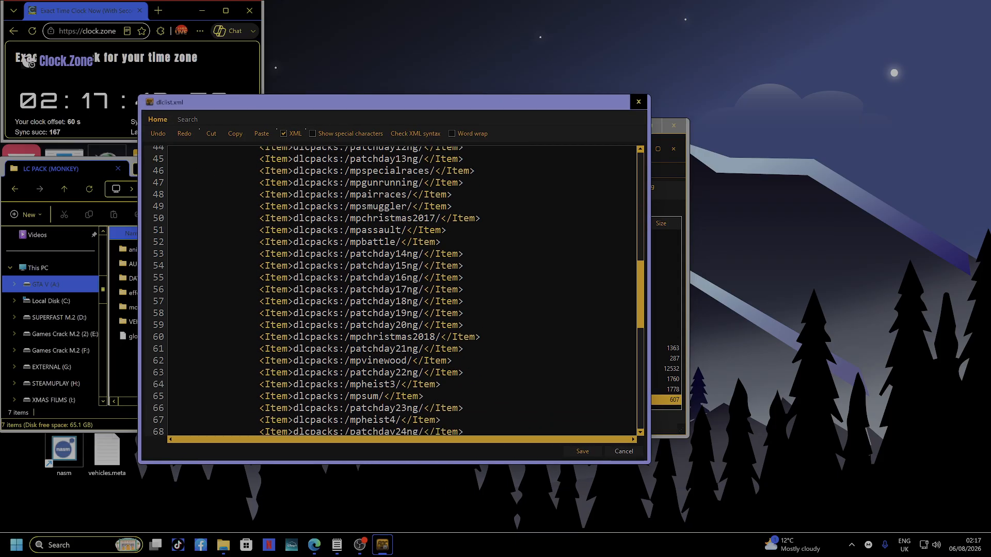
{"action": "scroll", "coordinate": [402, 291], "scroll_direction": "down", "scroll_amount": 13}
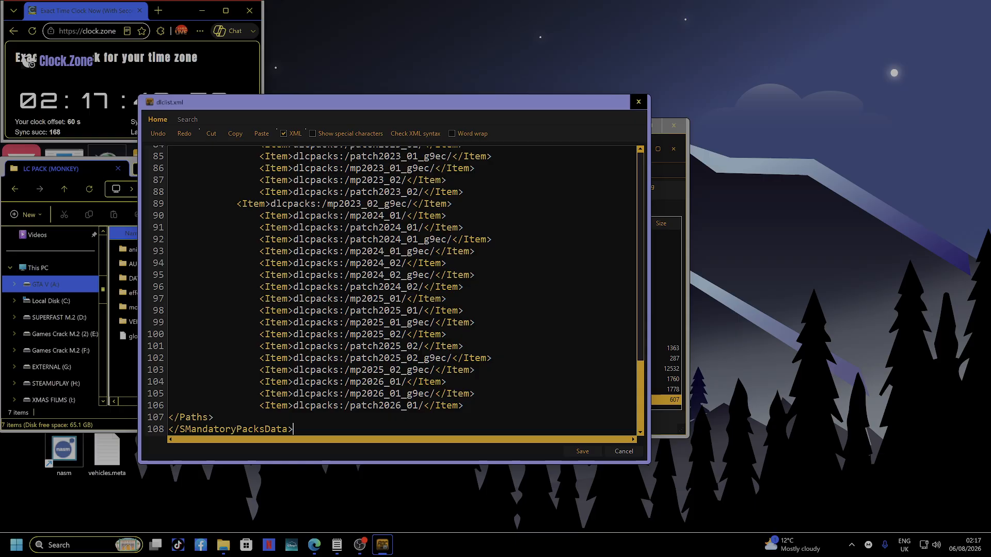
{"action": "scroll", "coordinate": [401, 291], "scroll_direction": "up", "scroll_amount": 6}
{"action": "key", "text": "Escape"}
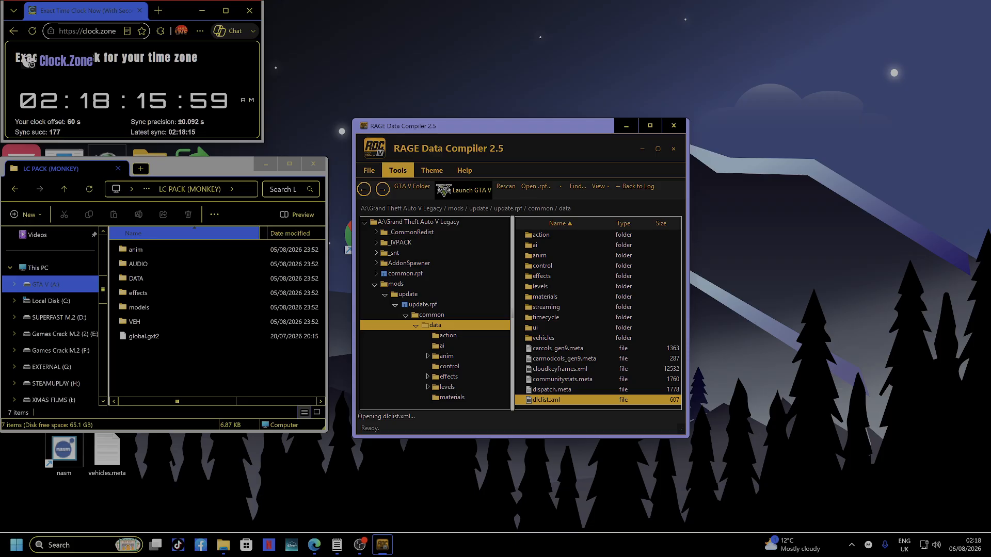
Step: Start the DLC Creator and set its source folder to A:/LC PACK (MONKEY)
{"action": "left_click", "coordinate": [397, 170]}
{"action": "key", "text": "Return"}
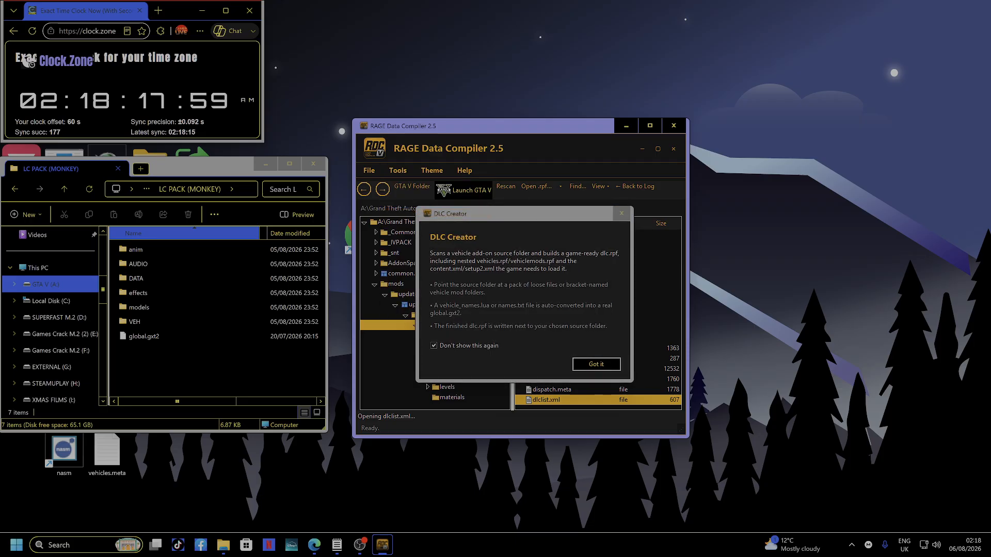
{"action": "key", "text": "Return"}
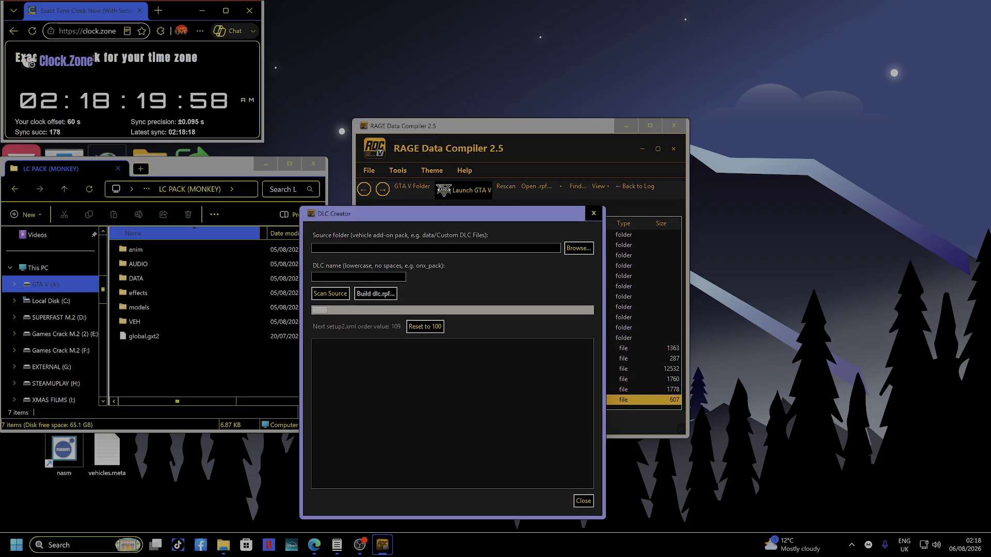
{"action": "scroll", "coordinate": [450, 269], "scroll_direction": "up", "scroll_amount": 4}
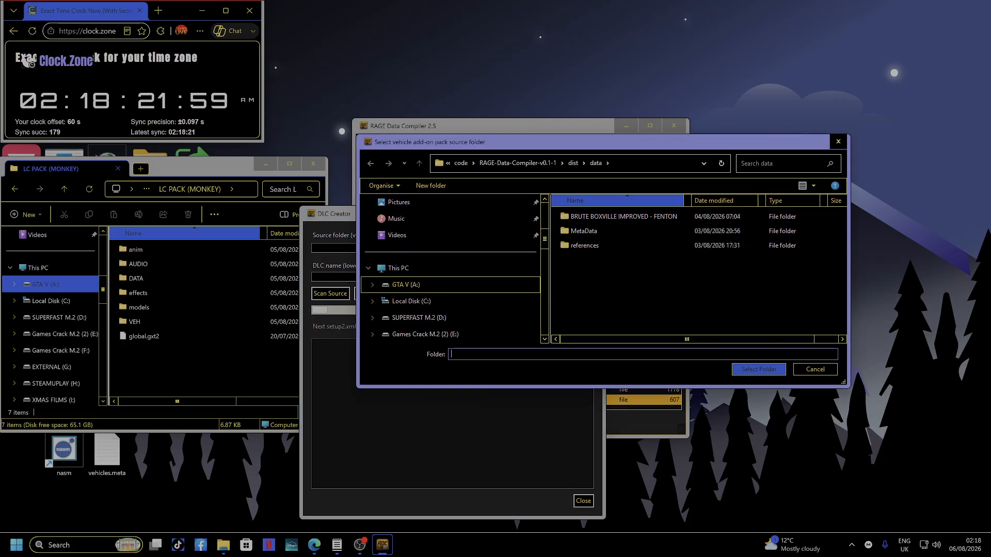
{"action": "left_click", "coordinate": [406, 285]}
{"action": "double_click", "coordinate": [659, 219]}
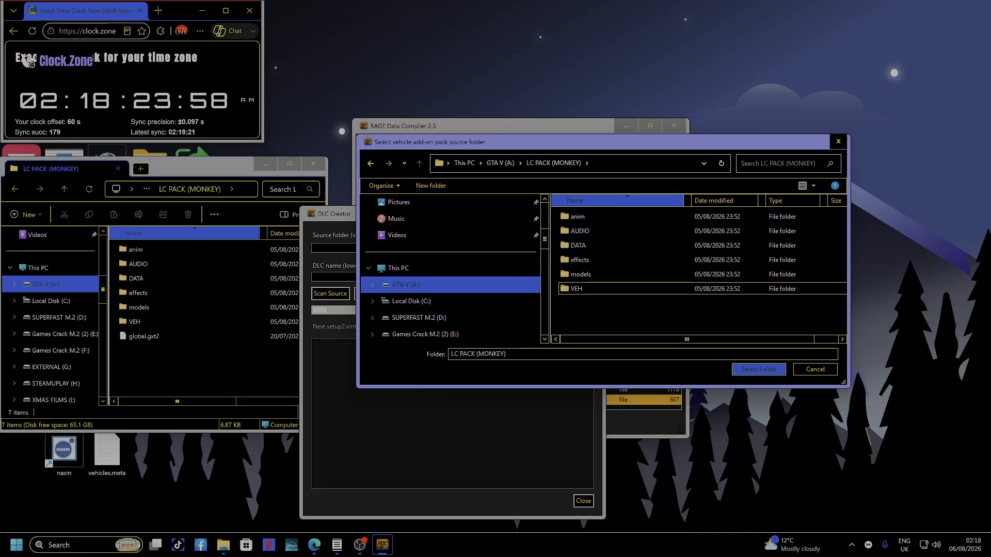
{"action": "key", "text": "Return"}
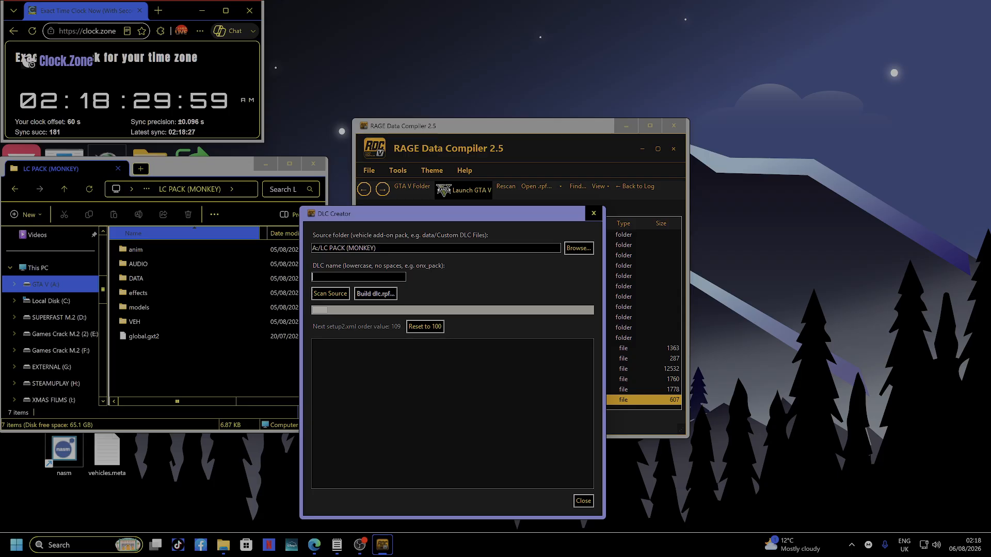
Step: Name the DLC libertypack and scan the source folder
{"action": "type", "text": "libery"}
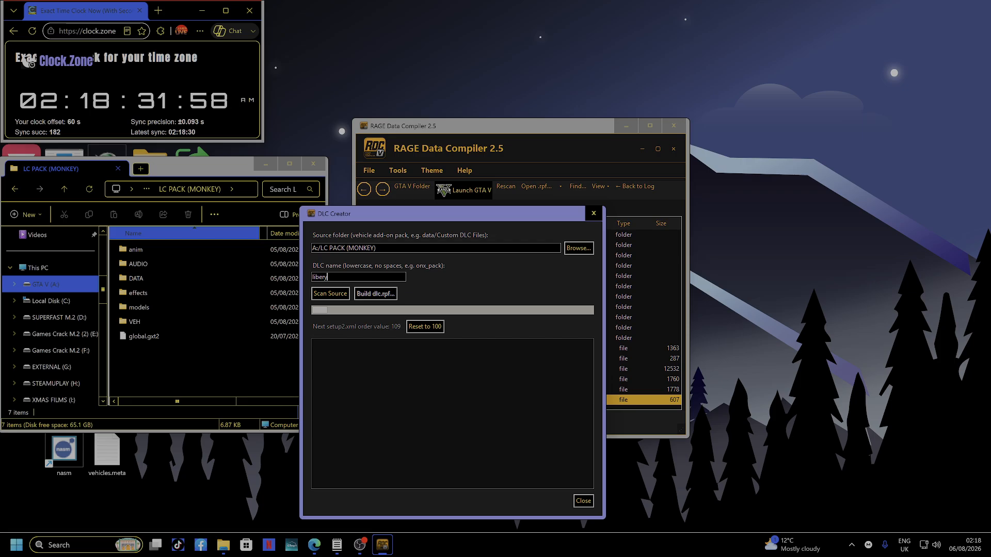
{"action": "key", "text": "BackSpace"}
{"action": "type", "text": "typack"}
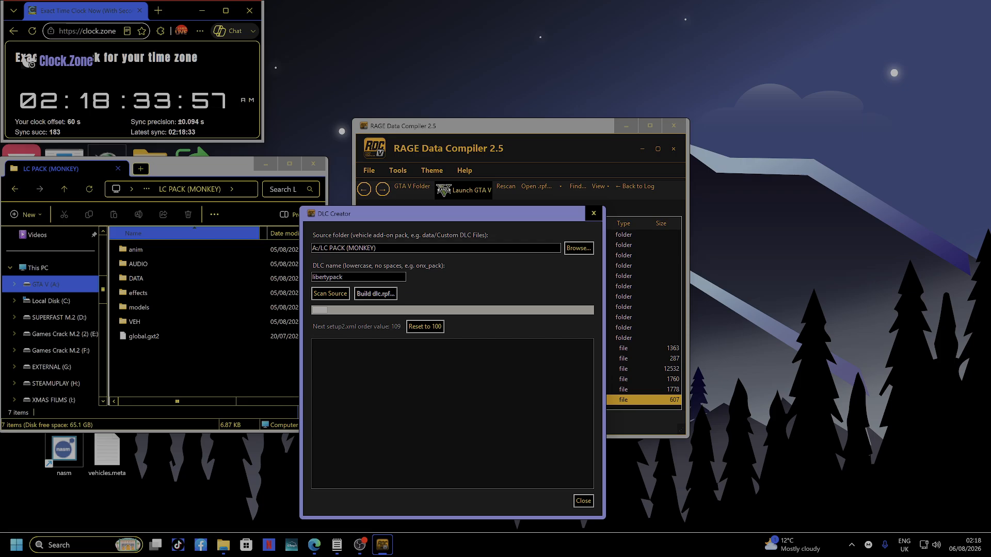
{"action": "left_click", "coordinate": [330, 294]}
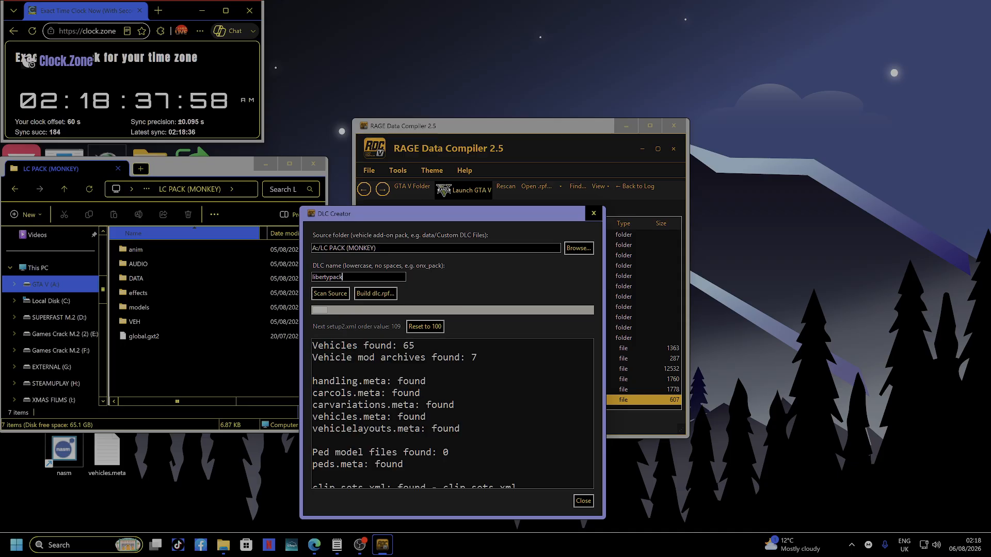
Step: Build the dlc.rpf as a Replace Pack in mods/update/x64/dlcpacks, add its dlclist.xml entry, and close the DLC Creator
{"action": "left_click", "coordinate": [376, 294]}
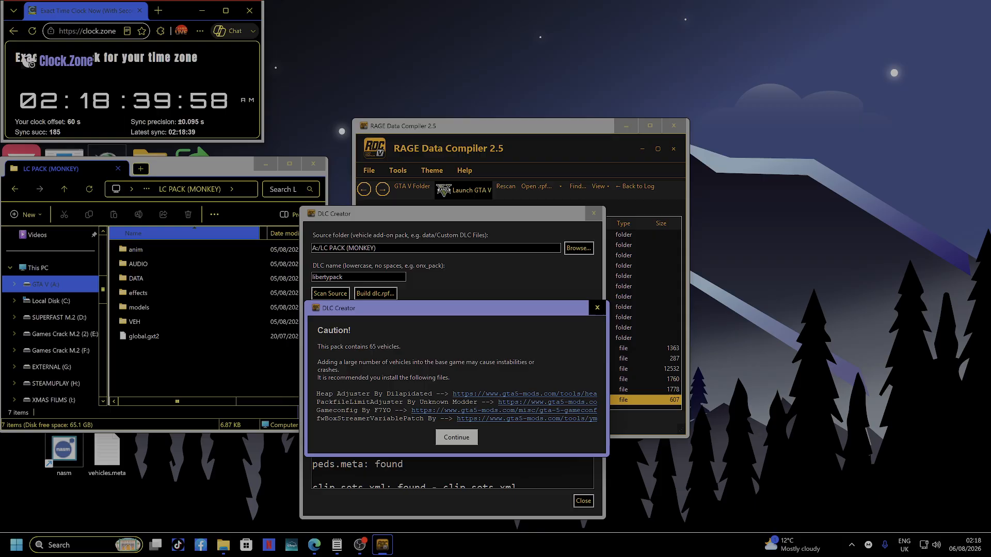
{"action": "left_click", "coordinate": [457, 437]}
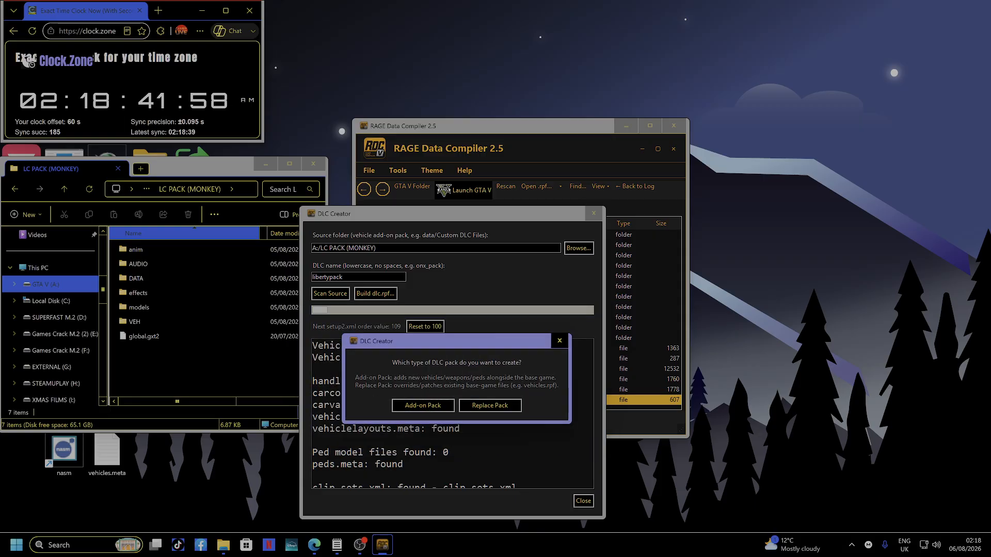
{"action": "left_click", "coordinate": [490, 406]}
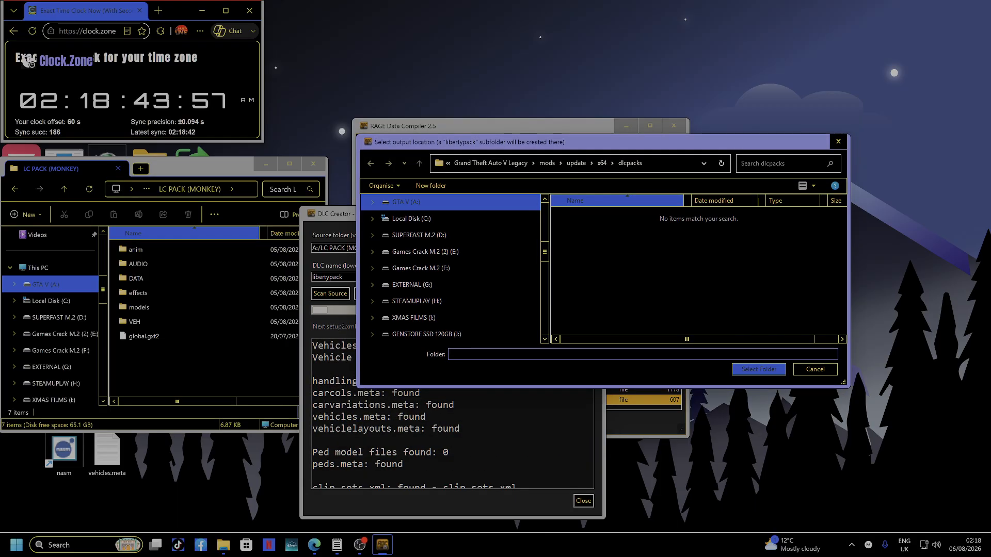
{"action": "key", "text": "Return"}
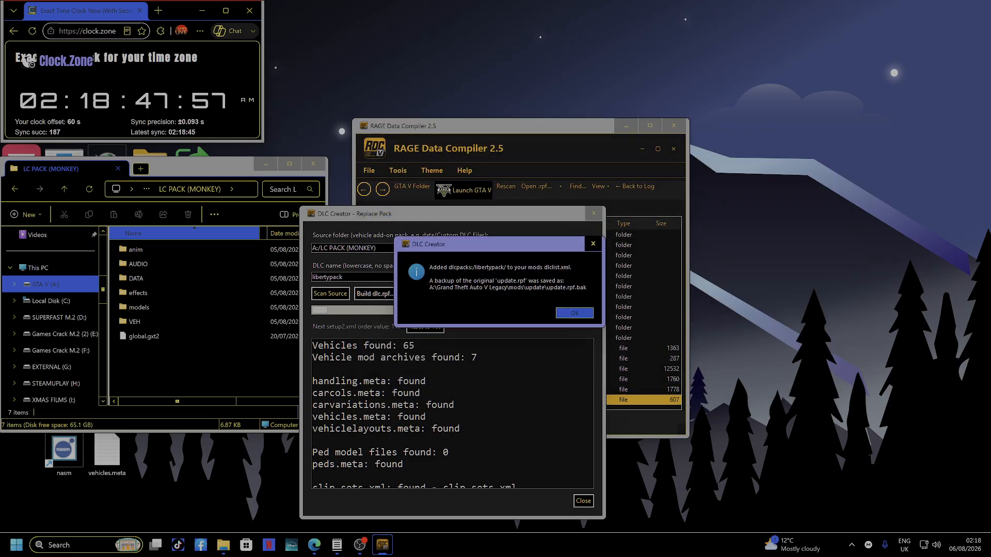
{"action": "key", "text": "Return"}
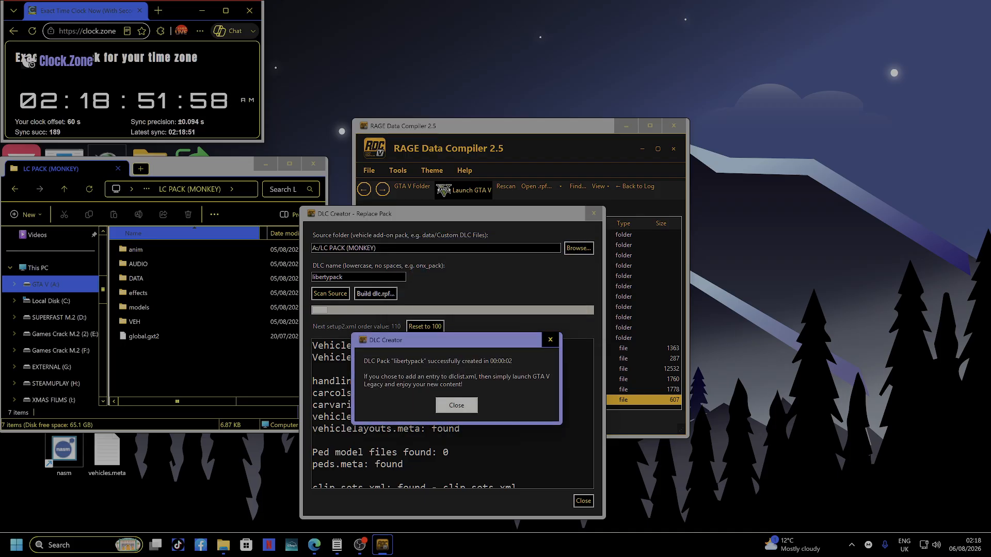
{"action": "key", "text": "Return"}
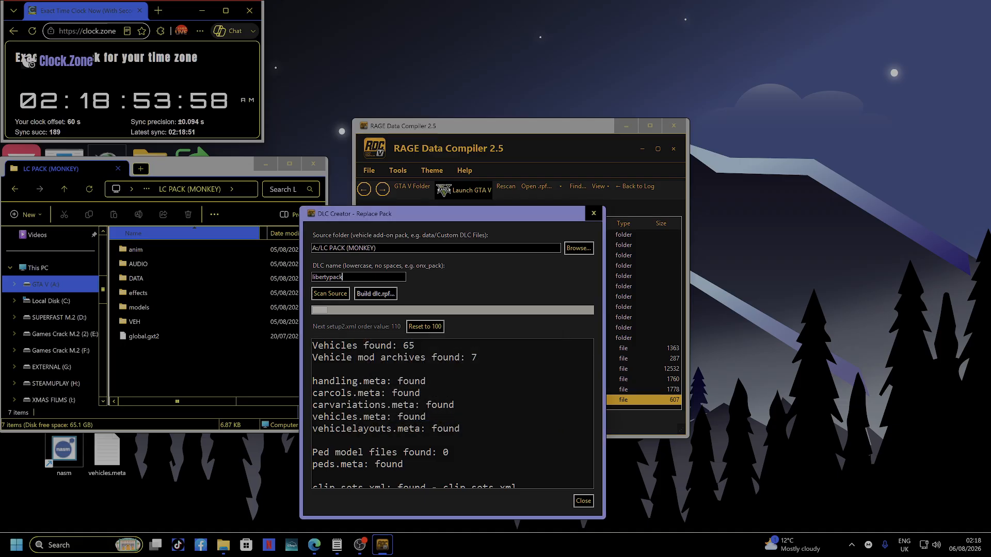
{"action": "left_click", "coordinate": [594, 213]}
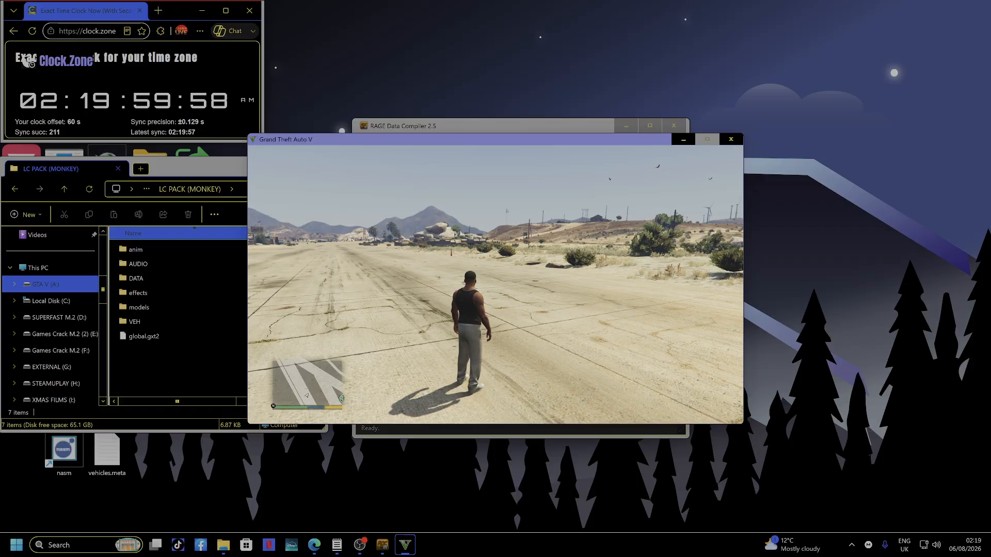
Step: Switch to Grand Theft Auto V and look through the Add-on Spawner's main menu down to its last vehicle category
{"action": "key", "text": "F6"}
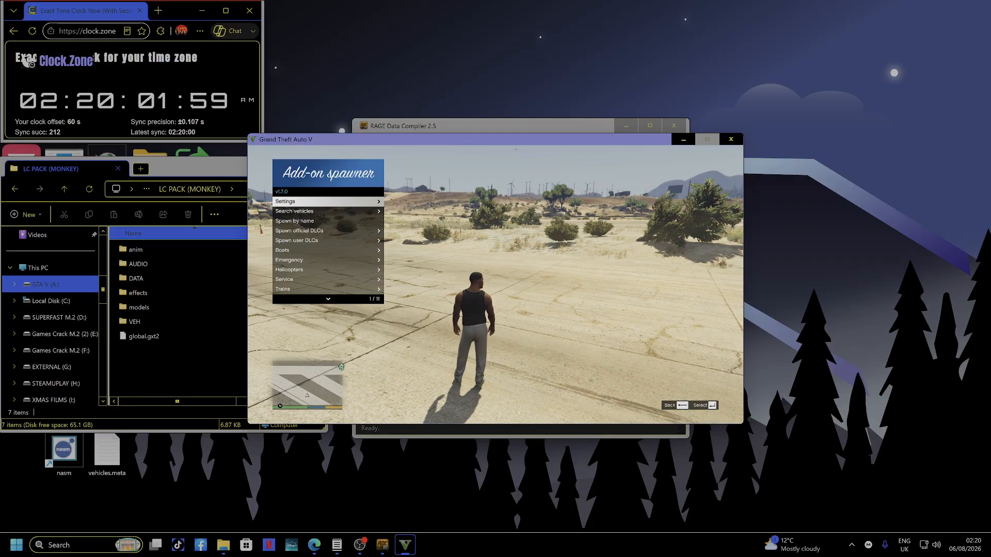
{"action": "key", "text": "Down"}
{"action": "key", "text": "Down"}
{"action": "key", "text": "Down"}
{"action": "key", "text": "Down"}
{"action": "key", "text": "Down"}
{"action": "key", "text": "Down"}
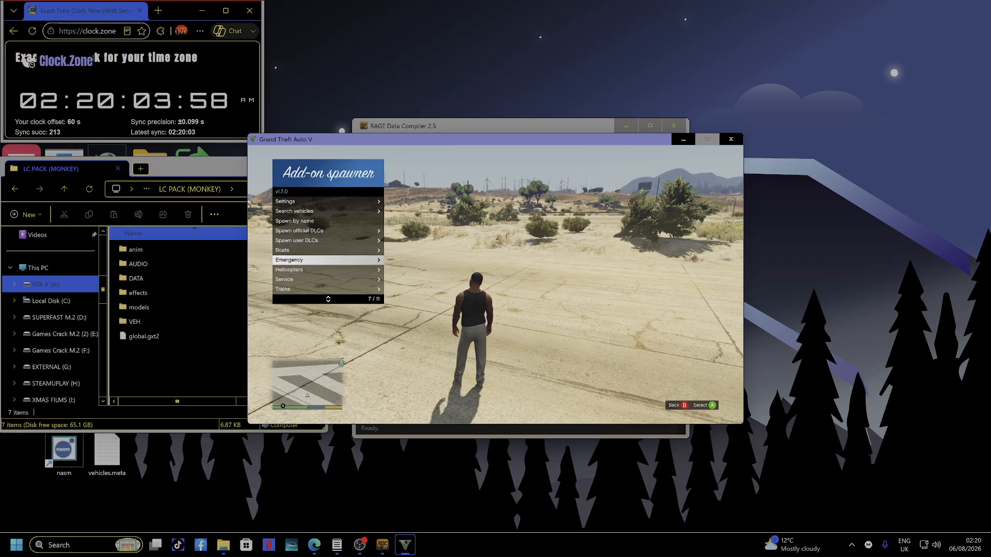
{"action": "key", "text": "Down"}
{"action": "key", "text": "Down"}
{"action": "key", "text": "Down"}
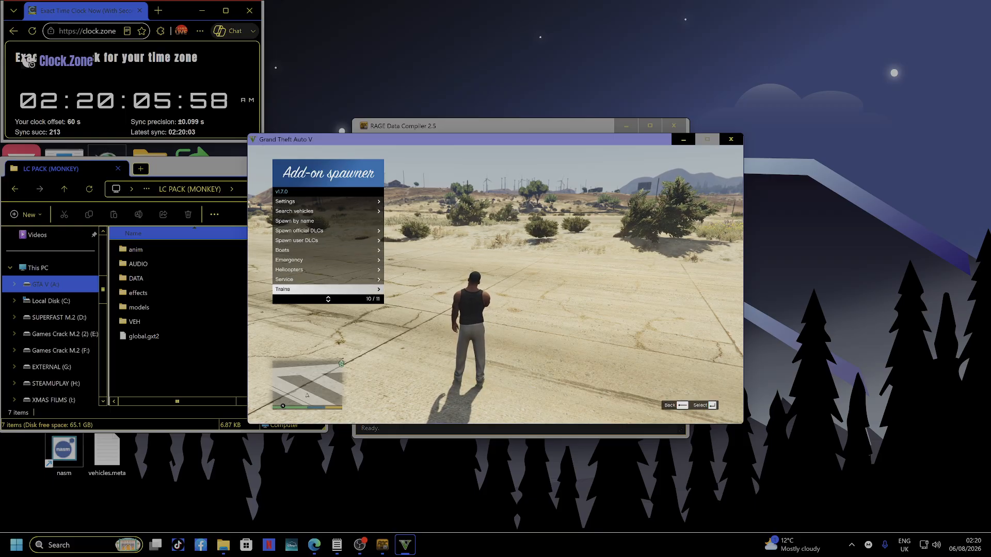
{"action": "key", "text": "Down"}
Step: Open the Emergency category in the Add-on Spawner to view its add-on vehicles
{"action": "key", "text": "Up"}
{"action": "key", "text": "Up"}
{"action": "key", "text": "Up"}
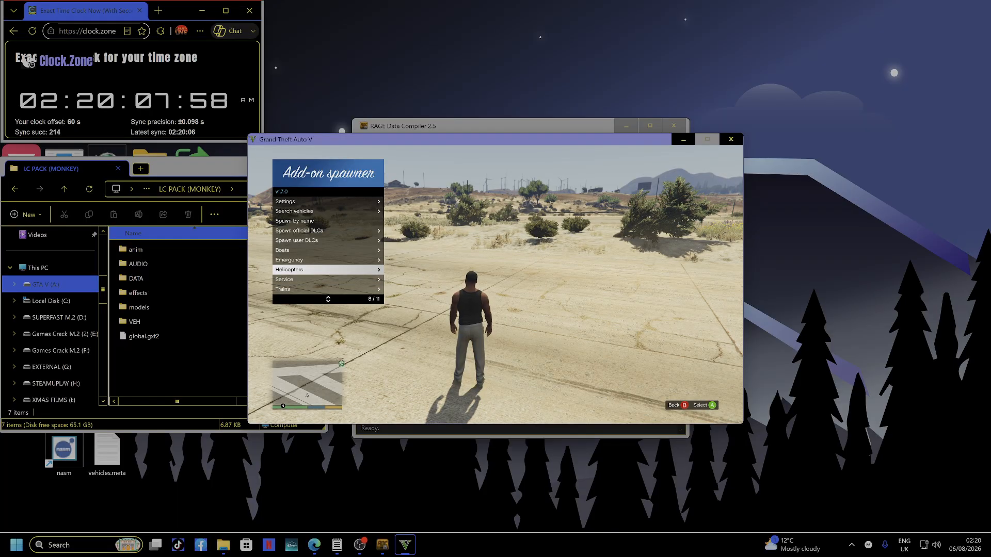
{"action": "key", "text": "Up"}
{"action": "key", "text": "Return"}
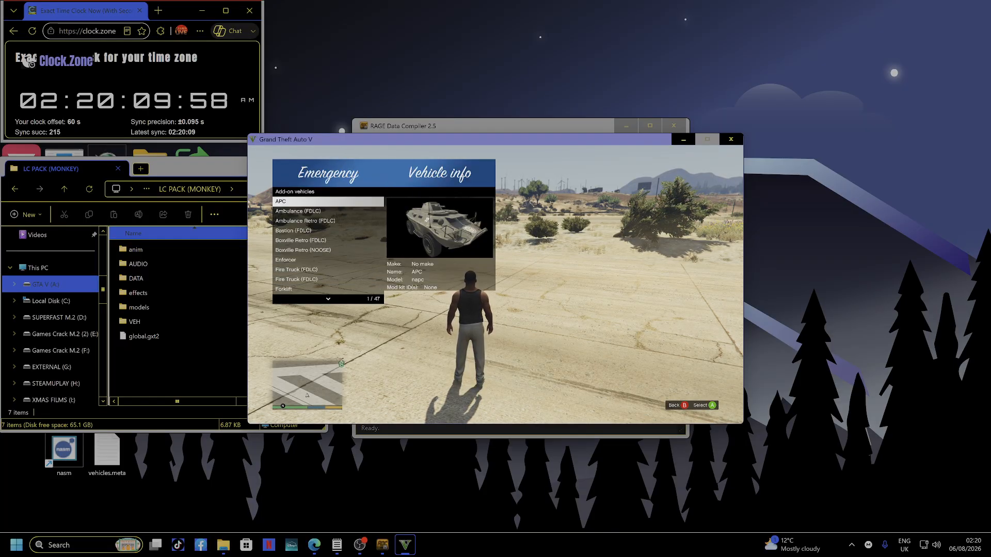
Step: Spawn the Ambulance (FDLC) from the Emergency category, check its appearance, and return to the Add-on Spawner's main menu
{"action": "key", "text": "Down"}
{"action": "key", "text": "Return"}
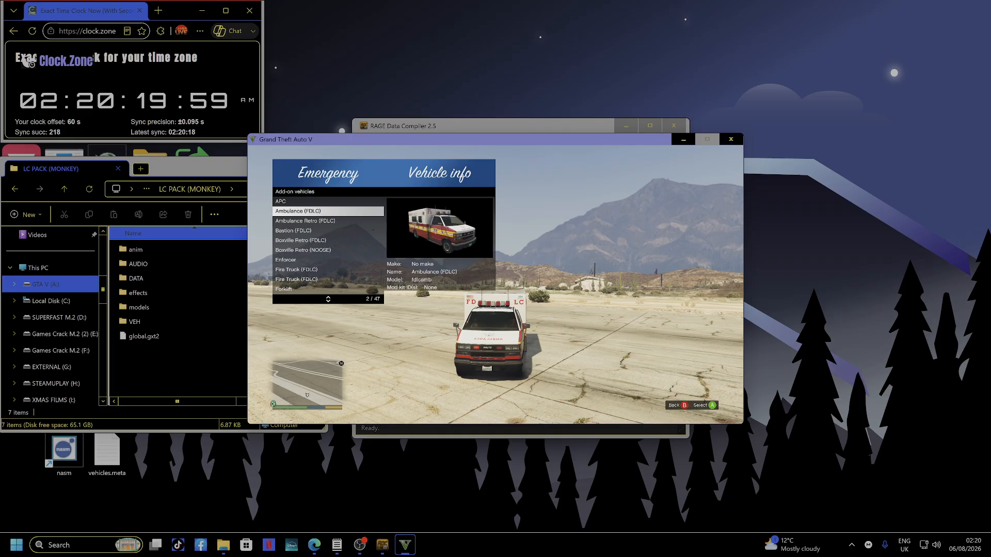
{"action": "key", "text": "Down"}
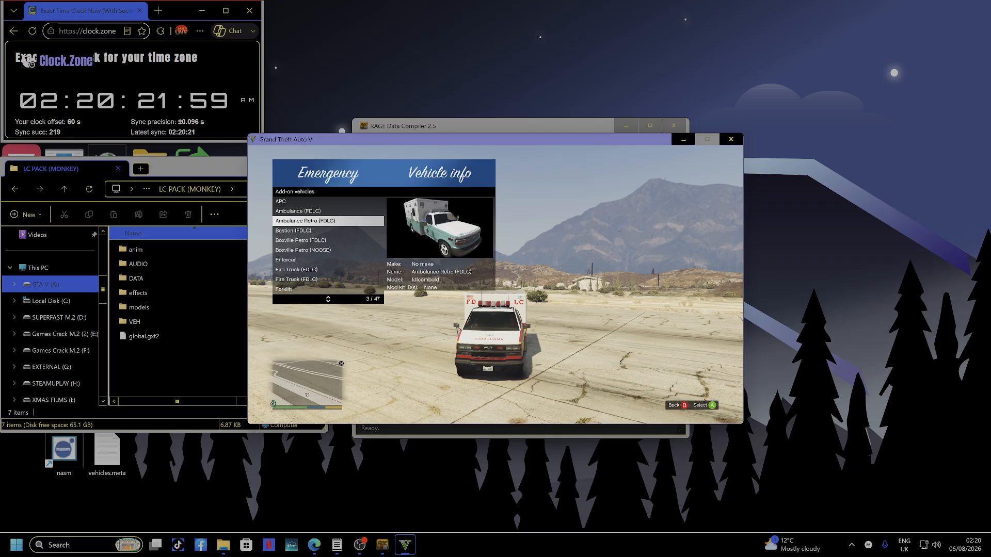
{"action": "key", "text": "Return"}
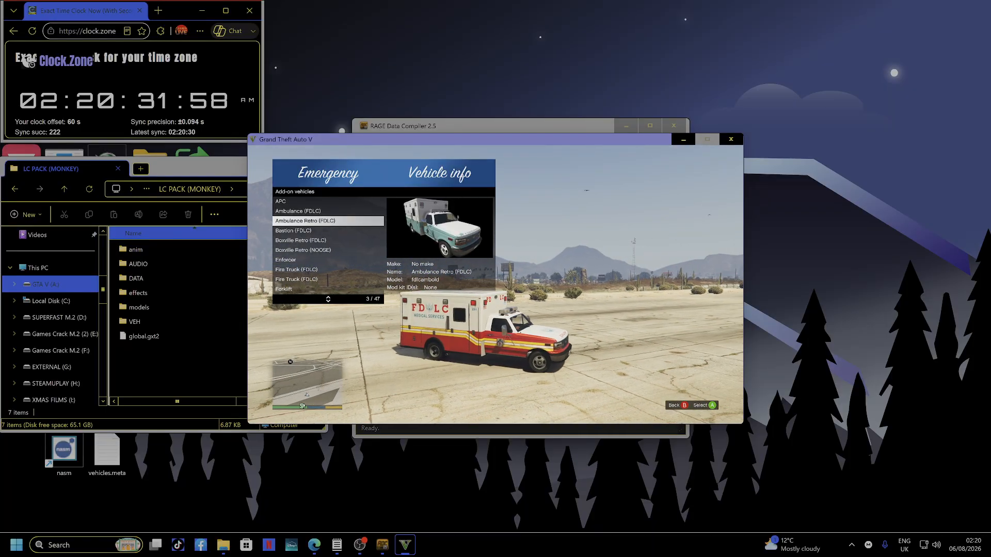
{"action": "key", "text": "BackSpace"}
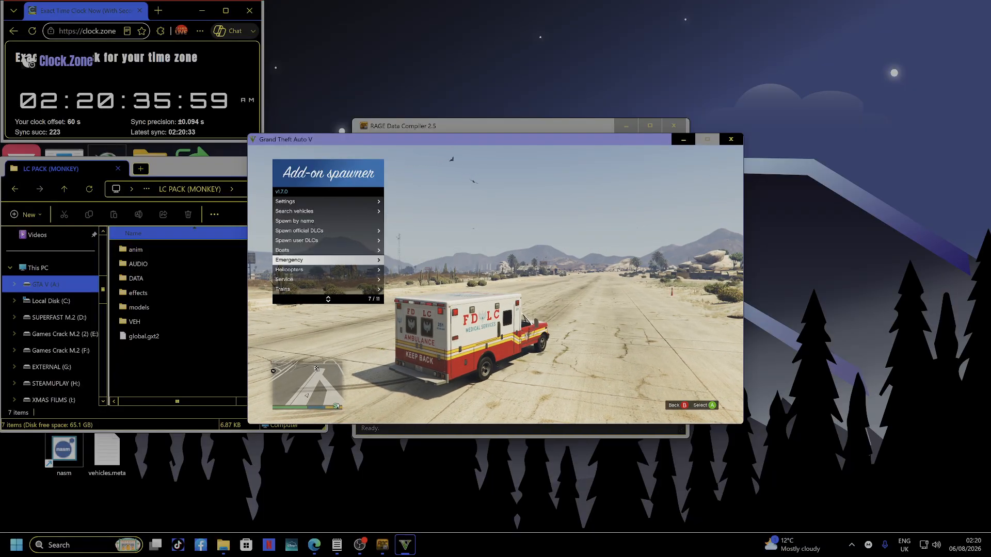
Step: Reopen the Emergency category and spawn the APC to check its model
{"action": "key", "text": "Return"}
{"action": "key", "text": "Up"}
{"action": "key", "text": "Up"}
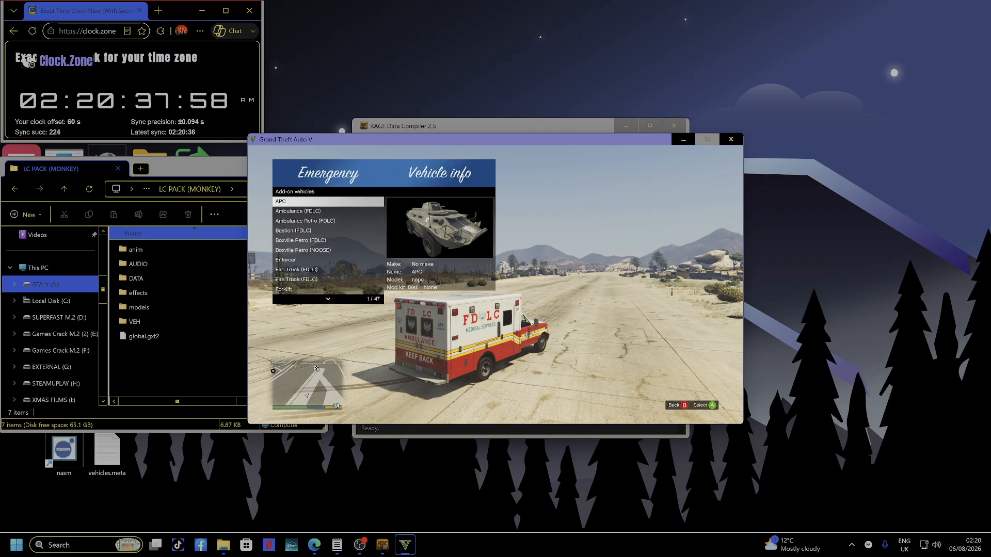
{"action": "key", "text": "Return"}
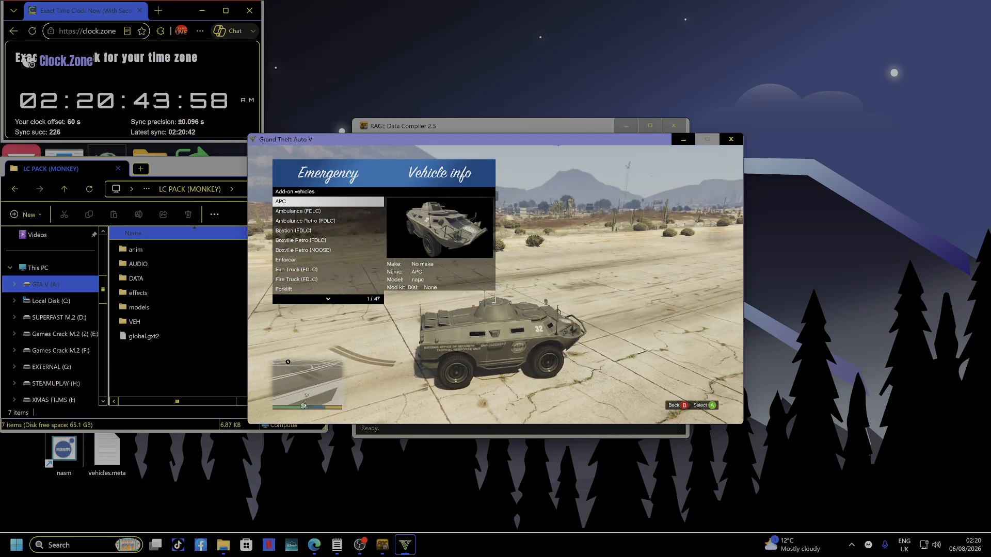
Step: Spawn the Ambulance, Ambulance Retro, Bastion and Boxville Retro of the FDLC one after another to check them
{"action": "key", "text": "Down"}
{"action": "key", "text": "Return"}
{"action": "key", "text": "Down"}
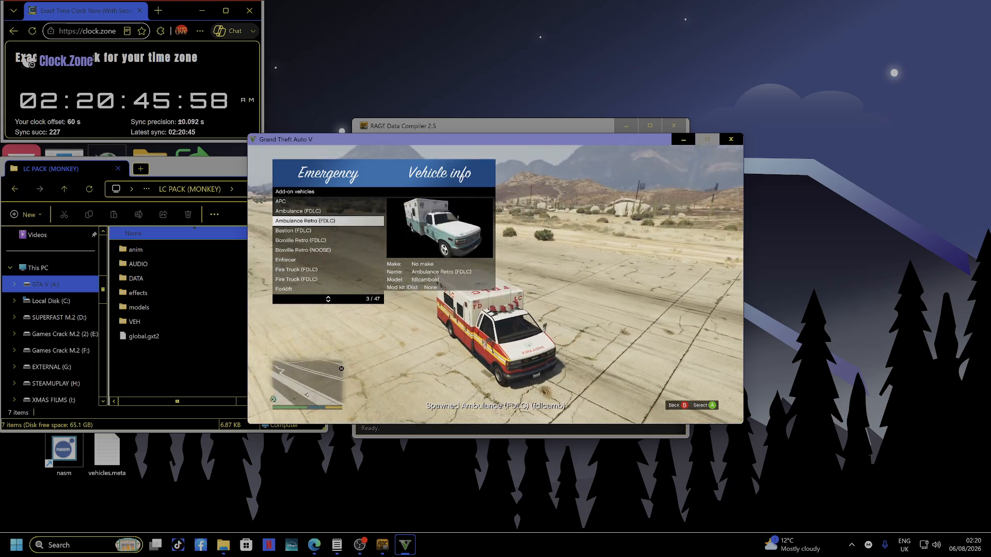
{"action": "key", "text": "Return"}
{"action": "key", "text": "Down"}
{"action": "key", "text": "Return"}
{"action": "key", "text": "Down"}
{"action": "key", "text": "Return"}
{"action": "key", "text": "Down"}
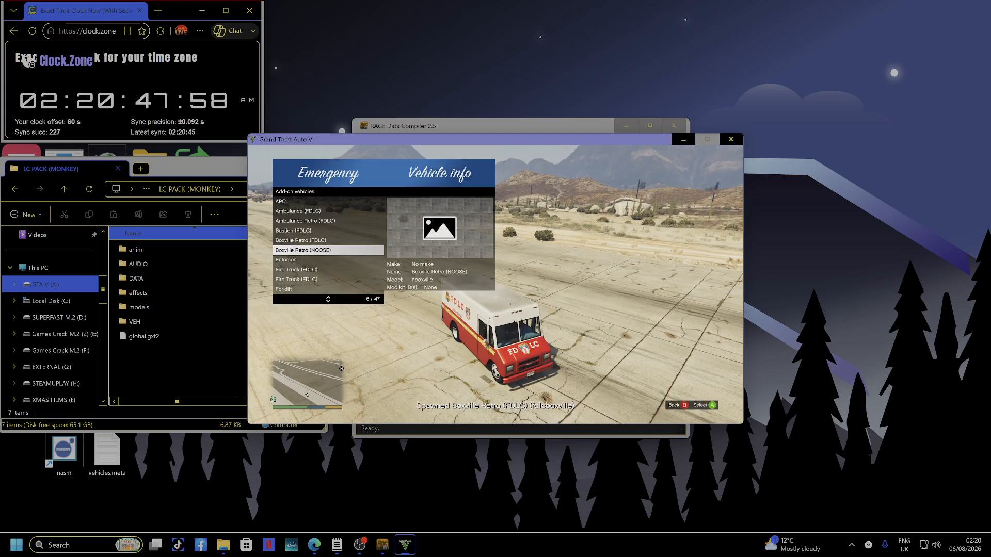
Step: Spawn the Boxville Retro (NOOSE), the Enforcer and both Fire Truck (FDLC) models to check them
{"action": "key", "text": "Return"}
{"action": "key", "text": "Down"}
{"action": "key", "text": "Return"}
{"action": "key", "text": "Down"}
{"action": "key", "text": "Return"}
{"action": "key", "text": "Down"}
{"action": "key", "text": "Return"}
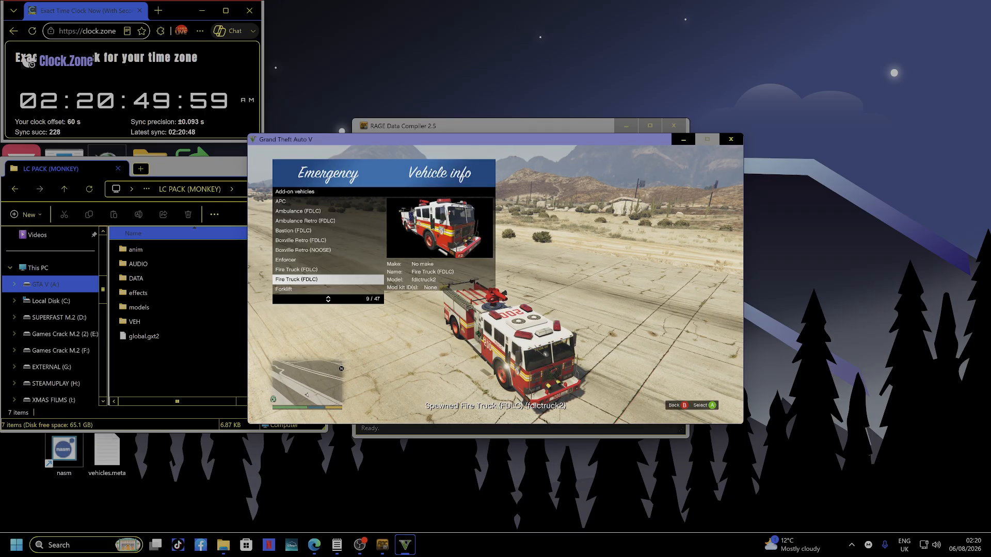
Step: Spawn the Forklift, Granger Retro (FDLC), Hazmat Truck (FDLC) and Heavy Rescue Truck (FDLC) in turn
{"action": "key", "text": "Down"}
{"action": "key", "text": "Return"}
{"action": "key", "text": "Down"}
{"action": "key", "text": "Return"}
{"action": "key", "text": "Down"}
{"action": "key", "text": "Return"}
{"action": "key", "text": "Down"}
{"action": "key", "text": "Return"}
{"action": "key", "text": "Down"}
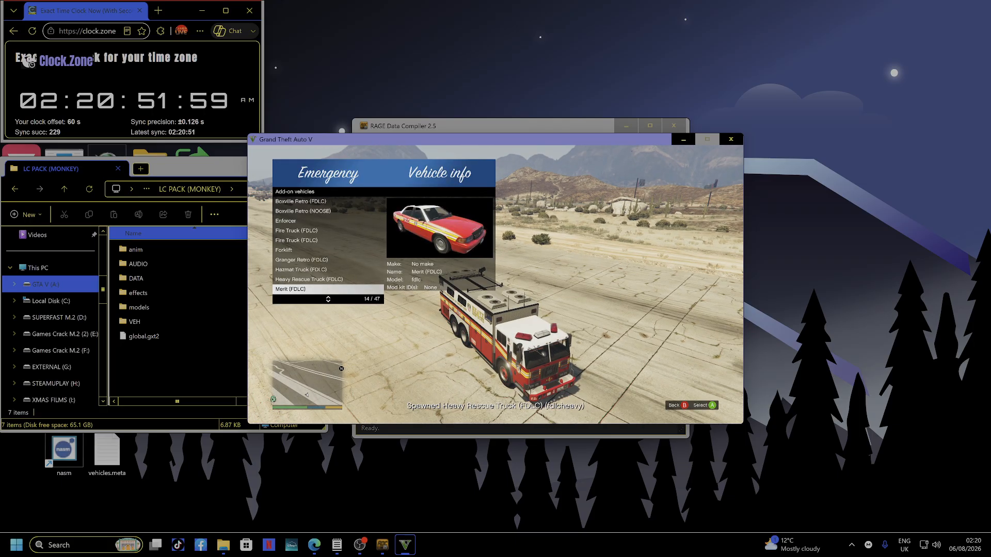
Step: Spawn the Merit (FDLC), Pigeon Patrol (LCPD), Police Alamo, Police Bike and Police Boxville Retro, all LCPD, in list order
{"action": "key", "text": "Return"}
{"action": "key", "text": "Down"}
{"action": "key", "text": "Return"}
{"action": "key", "text": "Down"}
{"action": "key", "text": "Return"}
{"action": "key", "text": "Down"}
{"action": "key", "text": "Return"}
{"action": "key", "text": "Down"}
{"action": "key", "text": "Return"}
{"action": "key", "text": "Down"}
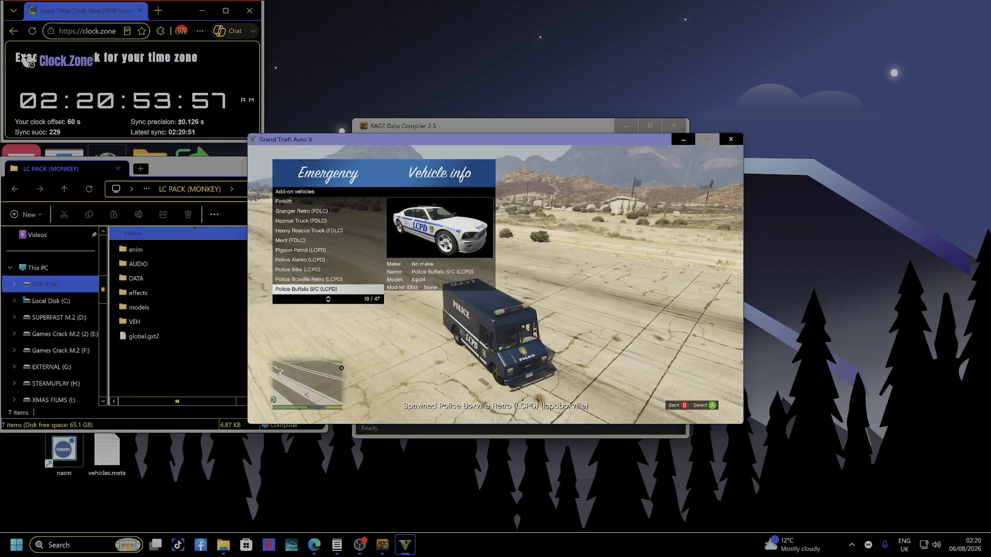
Step: Spawn the Police Buffalo S/C (LCPD), leave the Emergency category, and quit Grand Theft Auto V
{"action": "key", "text": "Return"}
{"action": "key", "text": "Down"}
{"action": "key", "text": "BackSpace"}
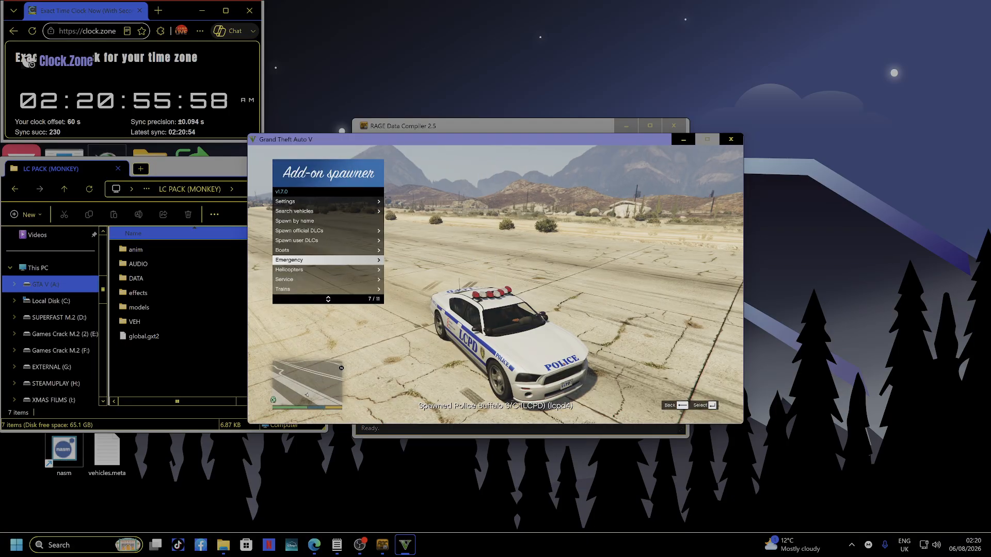
{"action": "key", "text": "alt+F4"}
{"action": "key", "text": "Return"}
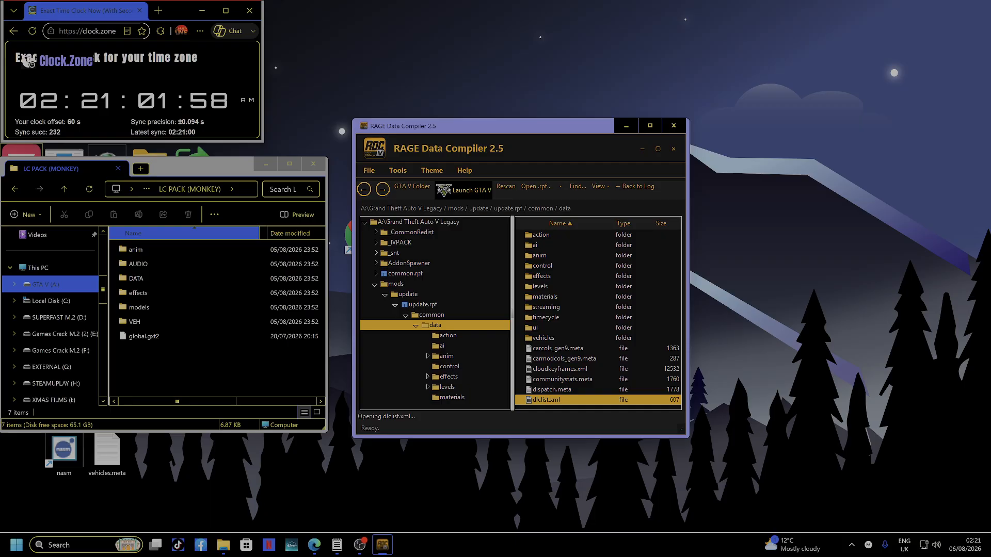
Step: Bring the LC PACK (MONKEY) folder window forward, inspect anim/ingame, and return to the pack's root folder
{"action": "left_click_drag", "start_coordinate": [196, 169], "coordinate": [422, 170]}
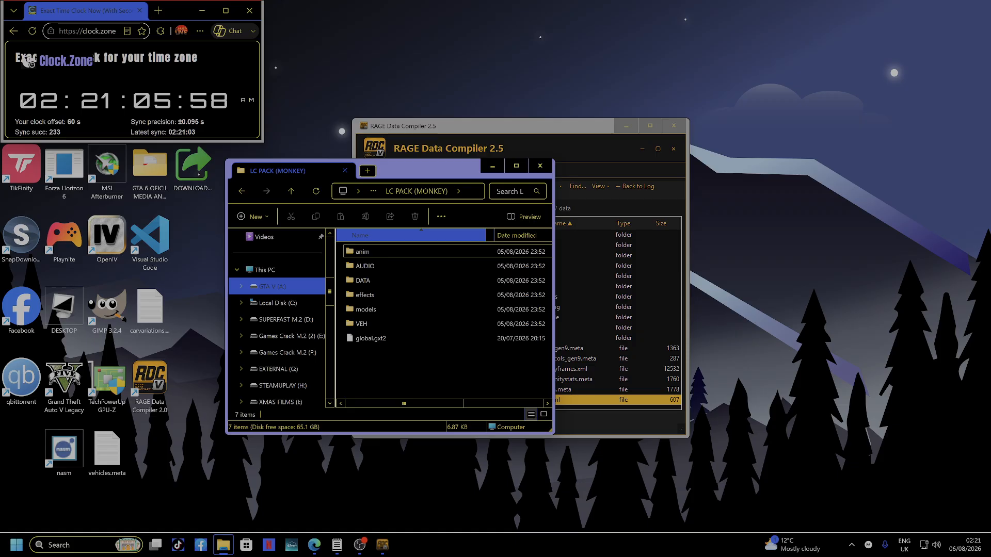
{"action": "double_click", "coordinate": [363, 251]}
{"action": "double_click", "coordinate": [362, 252]}
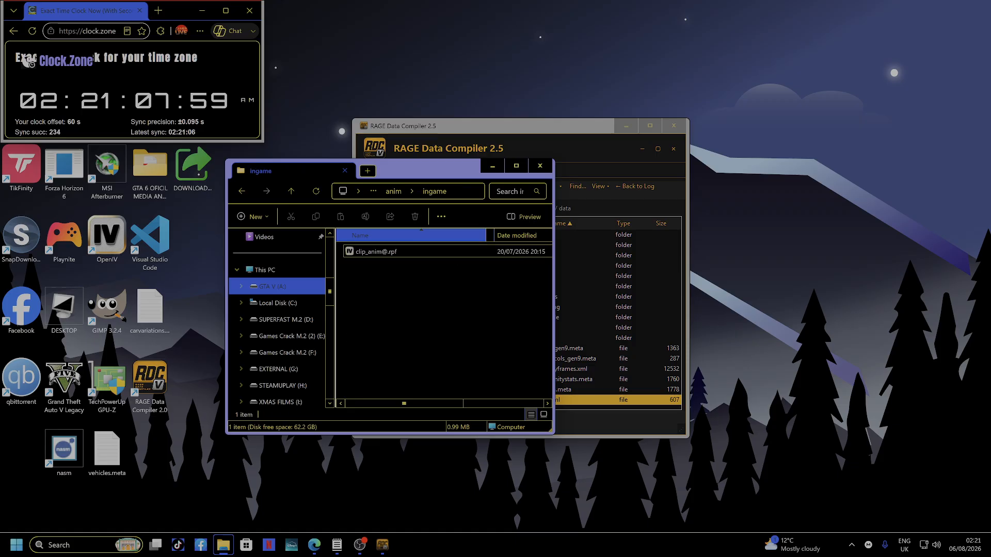
{"action": "key", "text": "BackSpace"}
{"action": "key", "text": "BackSpace"}
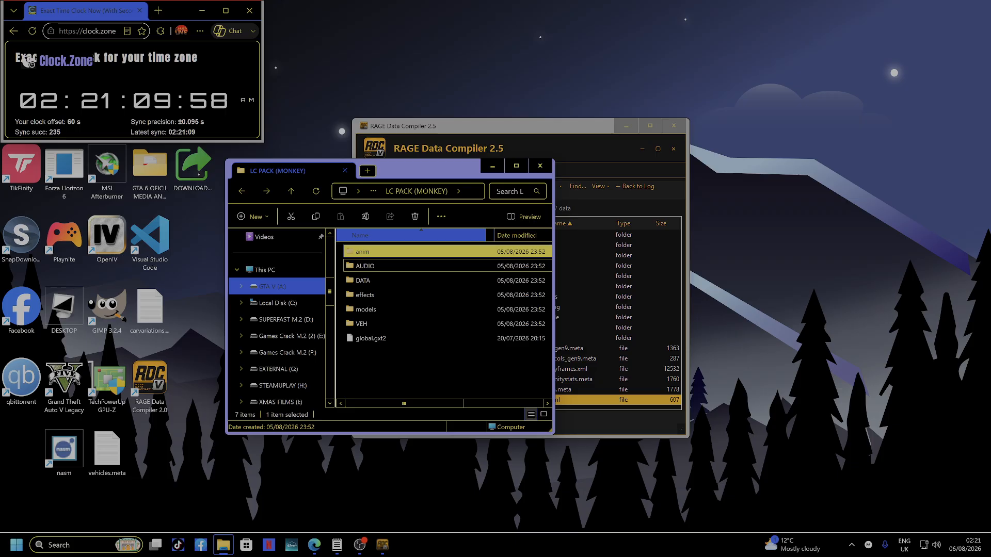
Step: Inspect the lcpack files in the pack's AUDIO/audio/config folder and go back to the audio folder
{"action": "key", "text": "Down"}
{"action": "key", "text": "Return"}
{"action": "key", "text": "Return"}
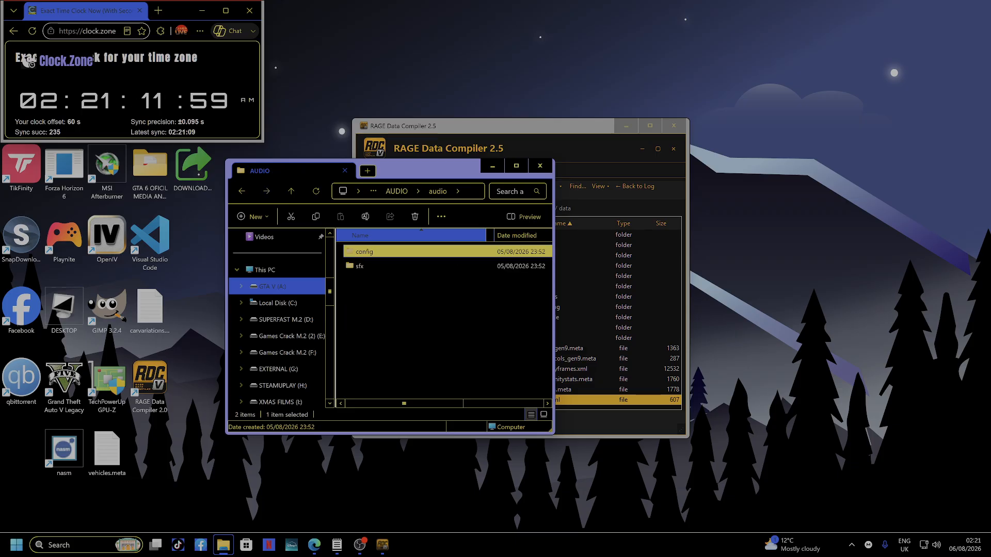
{"action": "key", "text": "Return"}
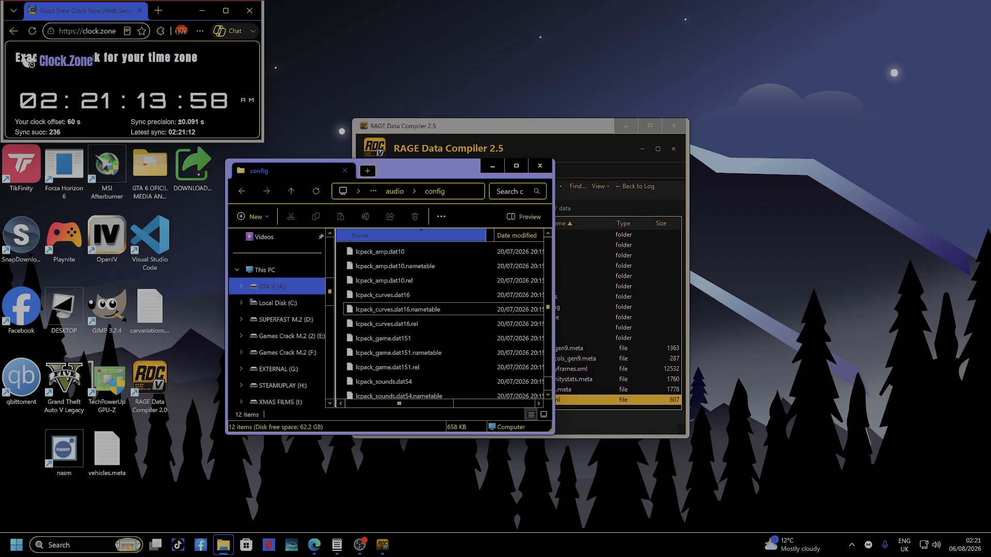
{"action": "key", "text": "BackSpace"}
Step: Look through the .awc files in sfx/dlc_lcpack and return to the pack's root folder
{"action": "key", "text": "Down"}
{"action": "key", "text": "Return"}
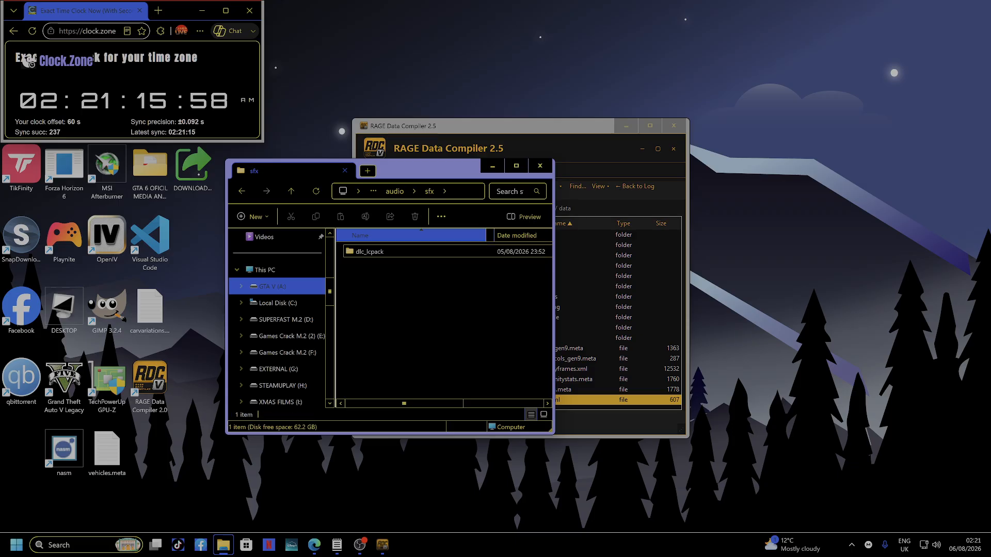
{"action": "double_click", "coordinate": [369, 252]}
{"action": "scroll", "coordinate": [379, 307], "scroll_direction": "down", "scroll_amount": 11}
{"action": "scroll", "coordinate": [379, 307], "scroll_direction": "up", "scroll_amount": 5}
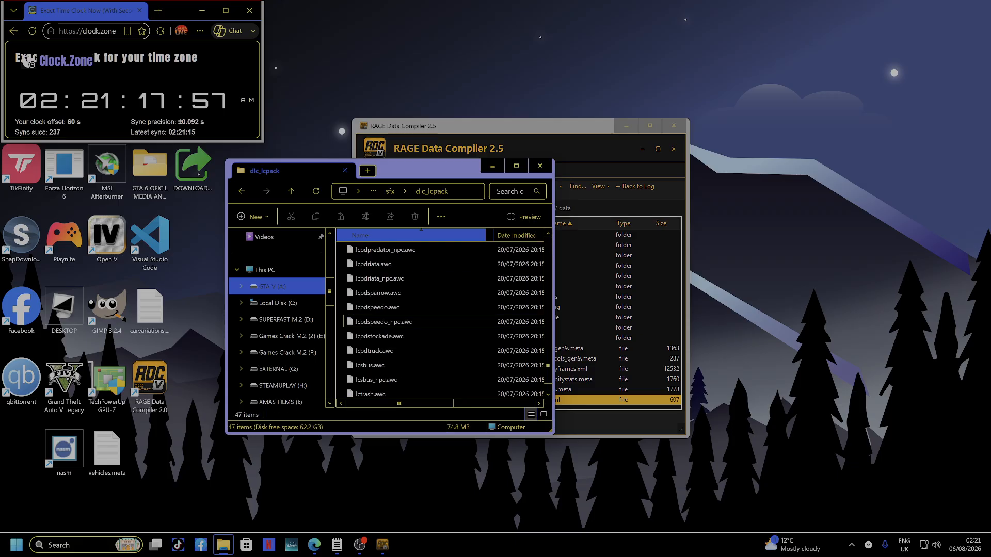
{"action": "key", "text": "BackSpace"}
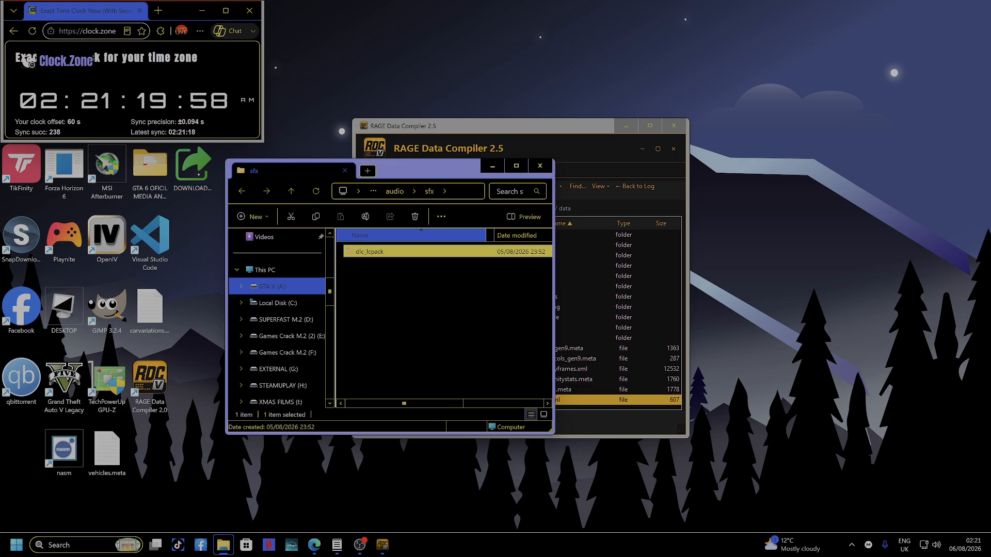
{"action": "key", "text": "Return"}
{"action": "key", "text": "BackSpace"}
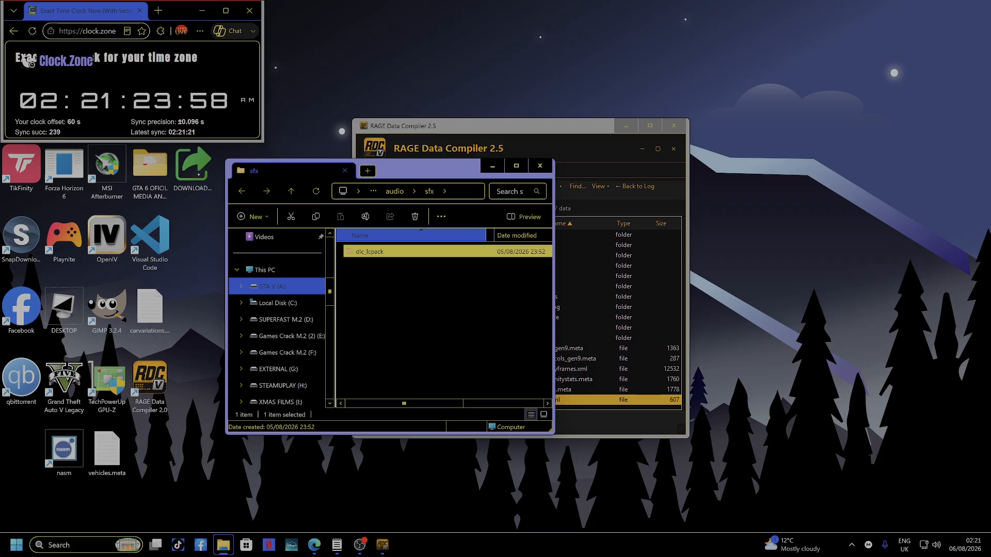
{"action": "key", "text": "BackSpace"}
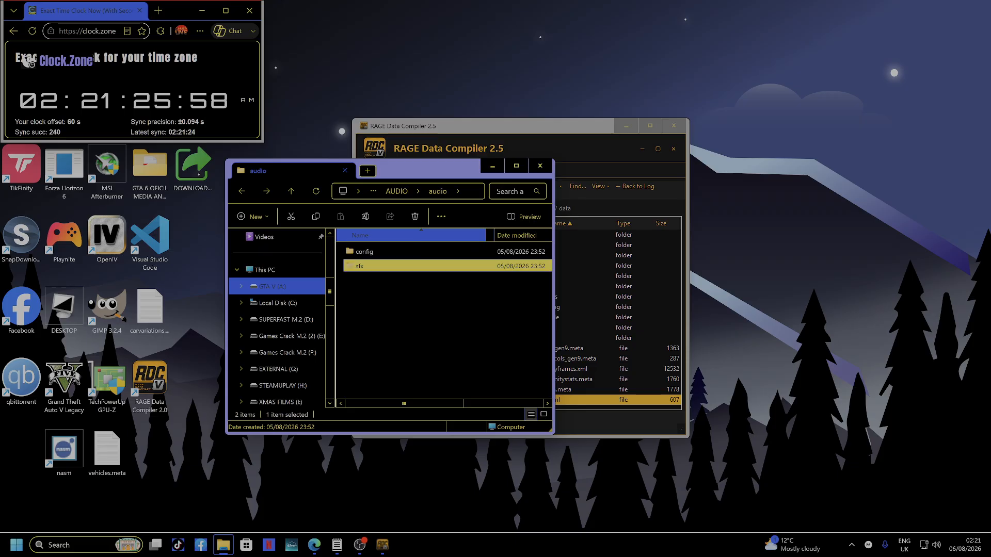
{"action": "key", "text": "BackSpace"}
{"action": "key", "text": "BackSpace"}
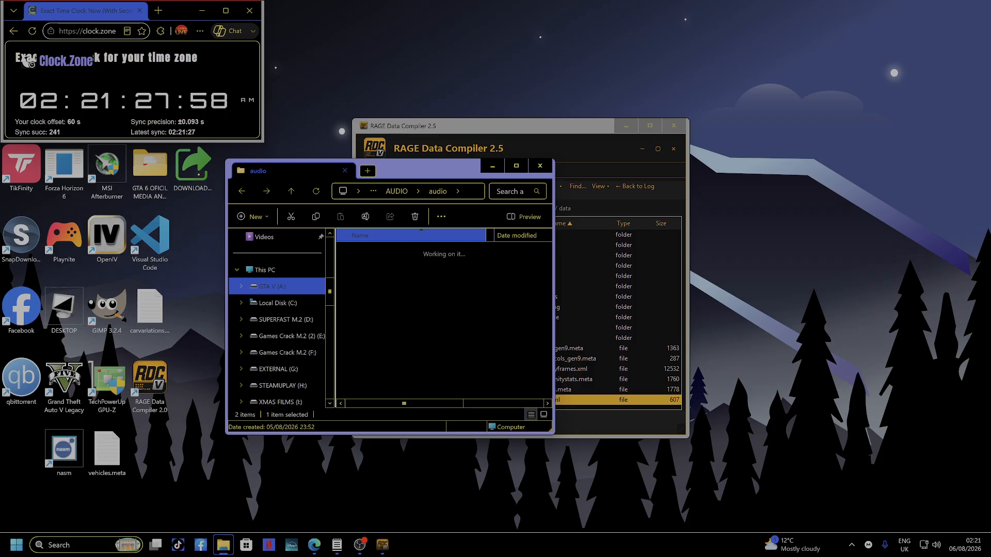
Step: Inspect the pack's DATA folder and its ai subfolder, return to the root, and move the folder window aside
{"action": "key", "text": "Down"}
{"action": "key", "text": "Return"}
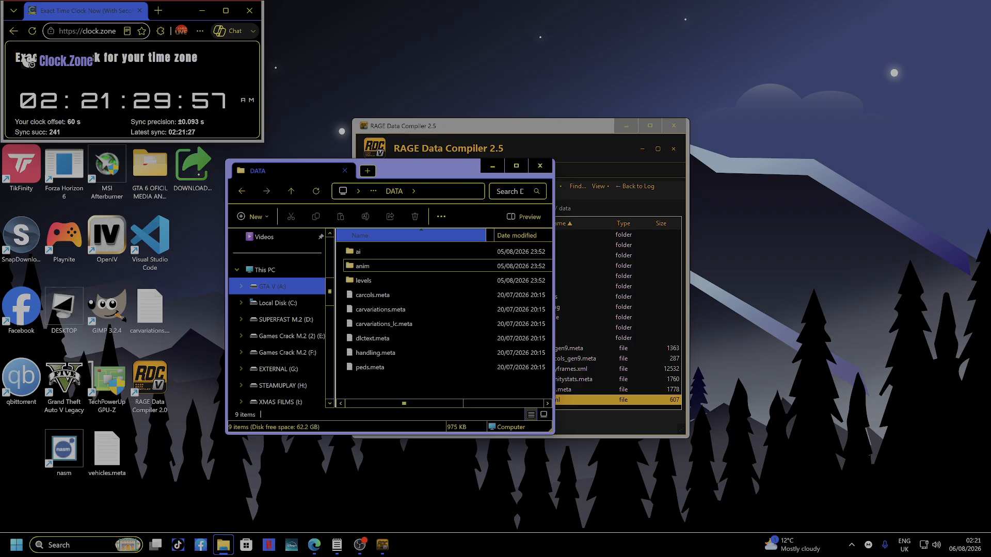
{"action": "double_click", "coordinate": [358, 252]}
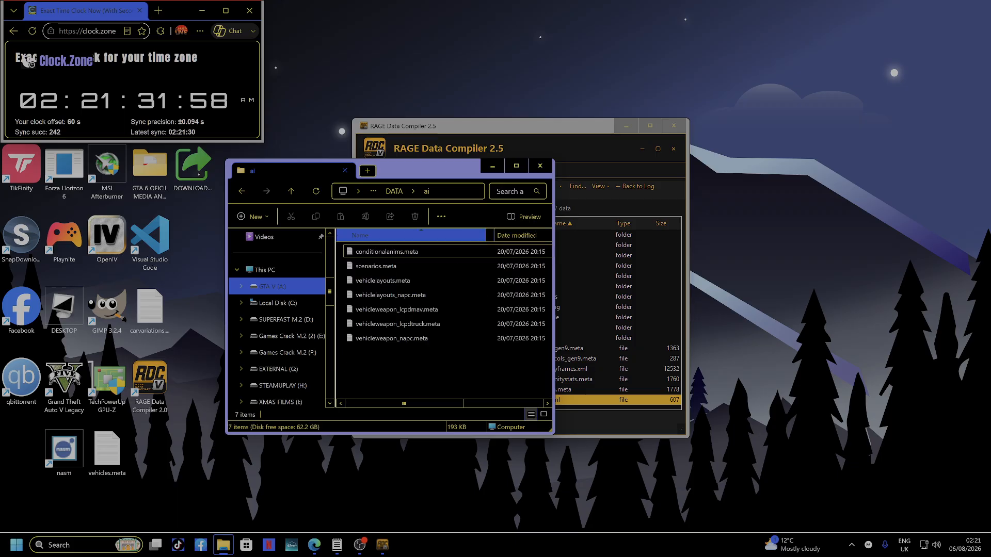
{"action": "key", "text": "BackSpace"}
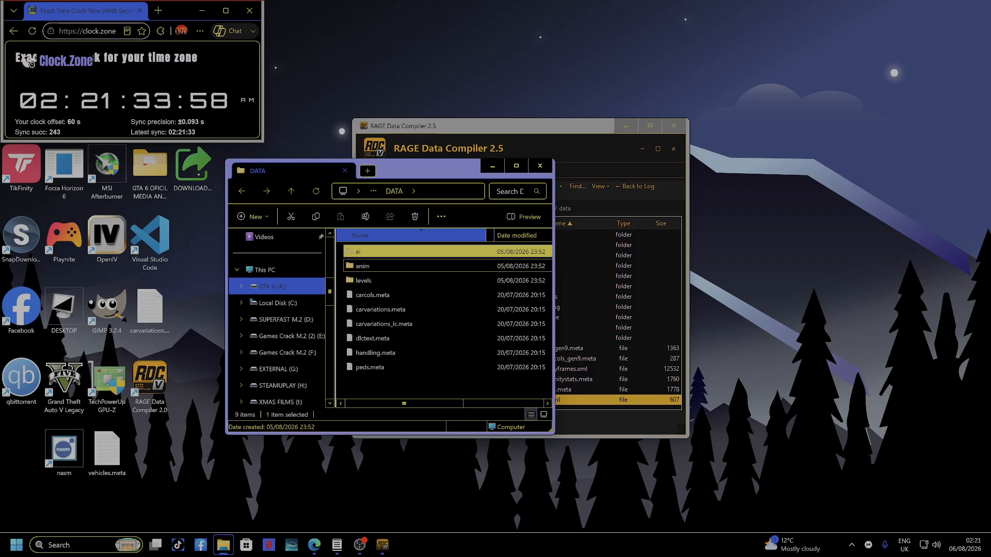
{"action": "key", "text": "BackSpace"}
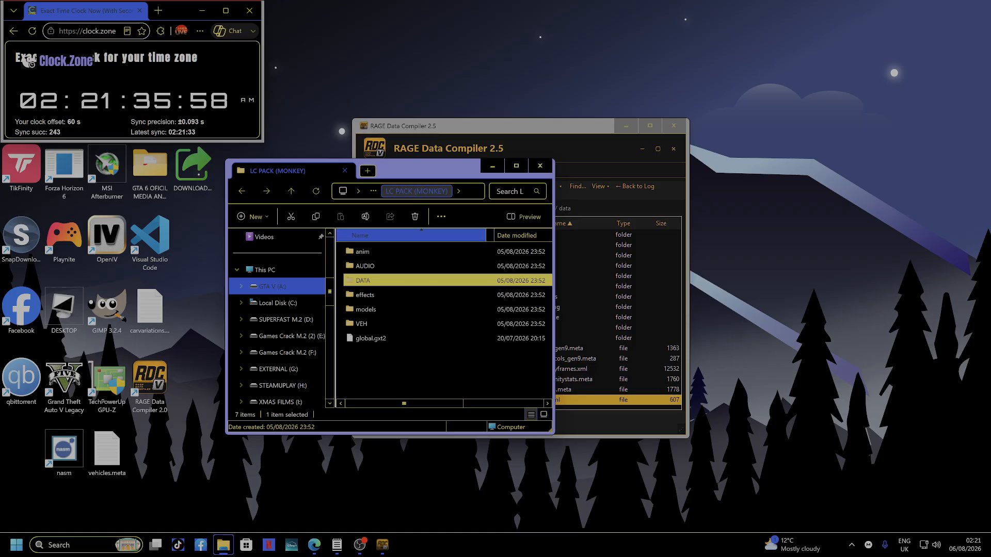
{"action": "left_click_drag", "start_coordinate": [395, 170], "coordinate": [189, 163]}
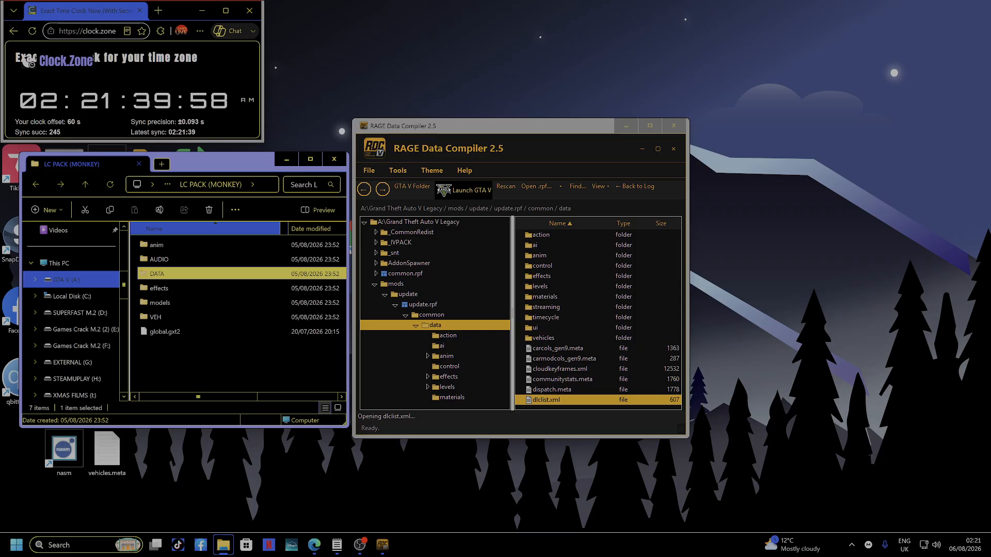
Step: Move the RAGE Data Compiler window beside the pack folder and open dlclist.xml from mods/update/update.rpf/common/data
{"action": "left_click_drag", "start_coordinate": [525, 126], "coordinate": [437, 109]}
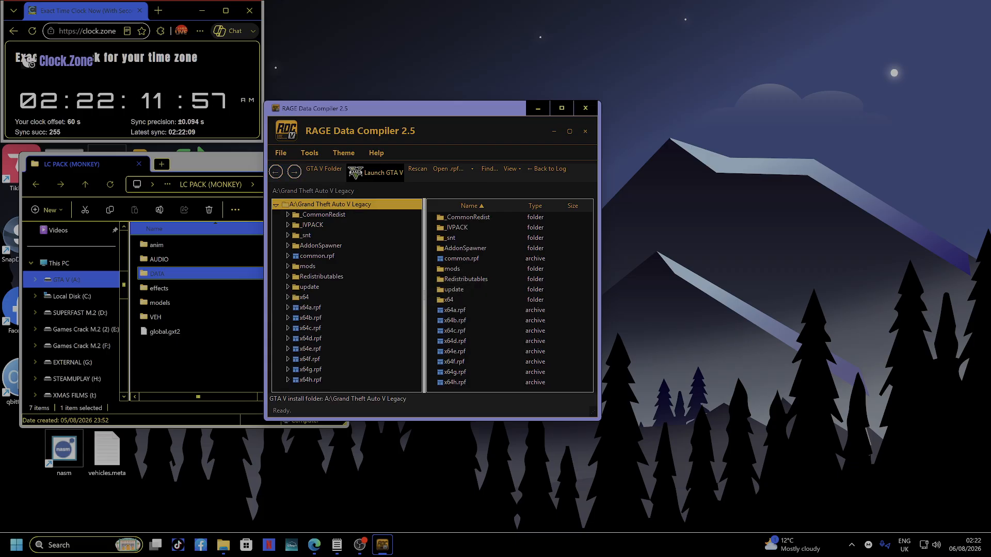
{"action": "left_click", "coordinate": [308, 266]}
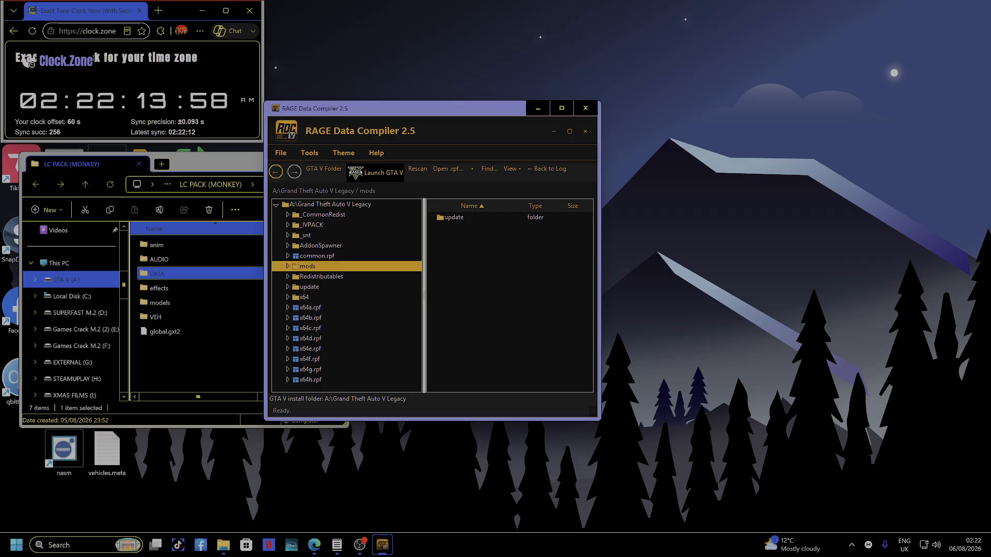
{"action": "double_click", "coordinate": [454, 218]}
{"action": "double_click", "coordinate": [454, 217]}
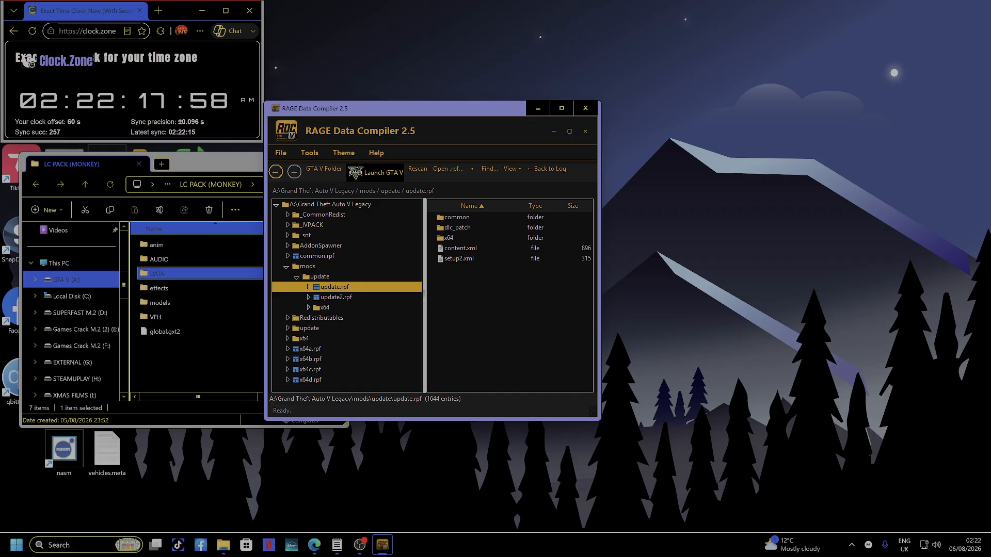
{"action": "double_click", "coordinate": [455, 217]}
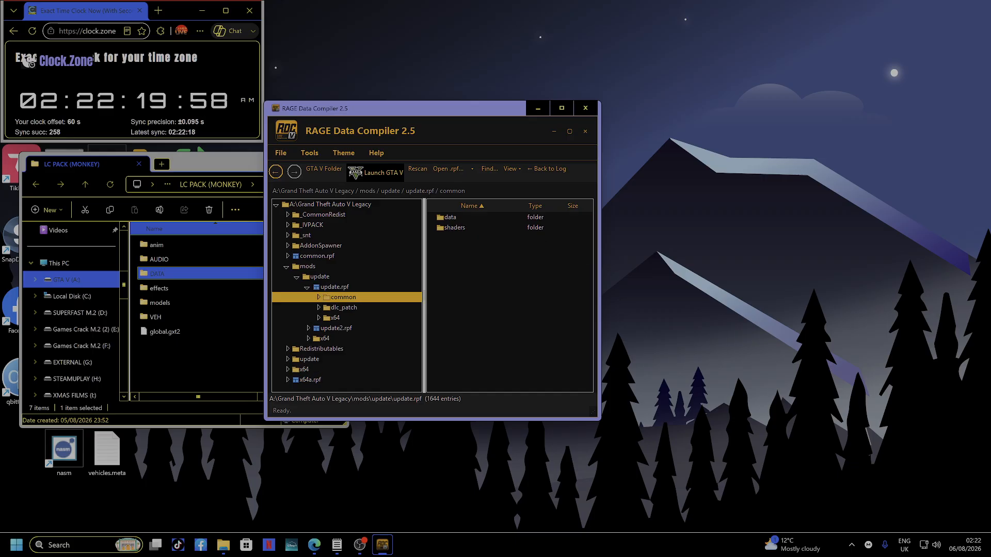
{"action": "double_click", "coordinate": [451, 217]}
{"action": "double_click", "coordinate": [459, 383]}
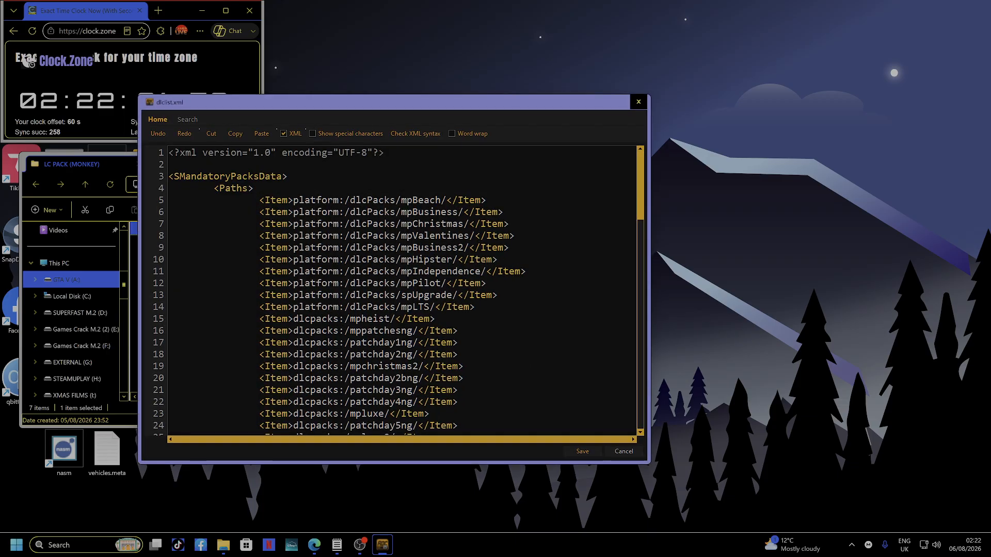
Step: Review dlclist.xml through to the libertypack entry, close it, and go back to the mods/update folder
{"action": "scroll", "coordinate": [403, 289], "scroll_direction": "down", "scroll_amount": 20}
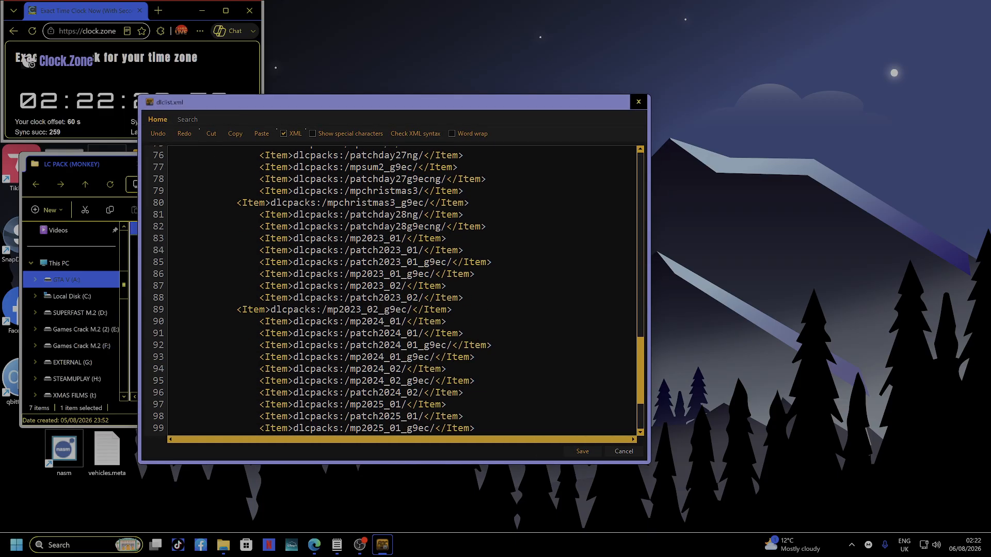
{"action": "scroll", "coordinate": [403, 289], "scroll_direction": "down", "scroll_amount": 4}
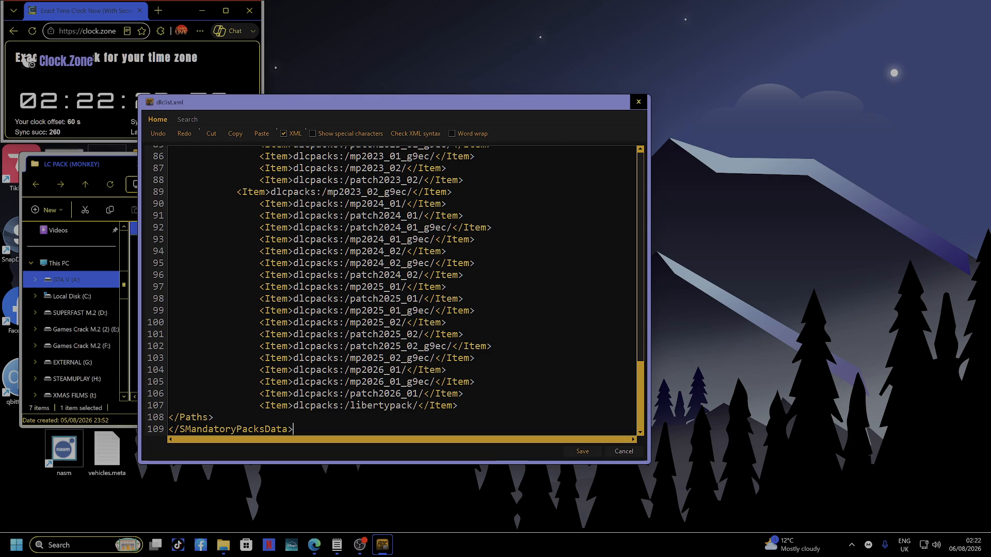
{"action": "left_click", "coordinate": [638, 101]}
{"action": "left_click", "coordinate": [276, 171]}
{"action": "left_click", "coordinate": [276, 171]}
{"action": "left_click", "coordinate": [276, 171]}
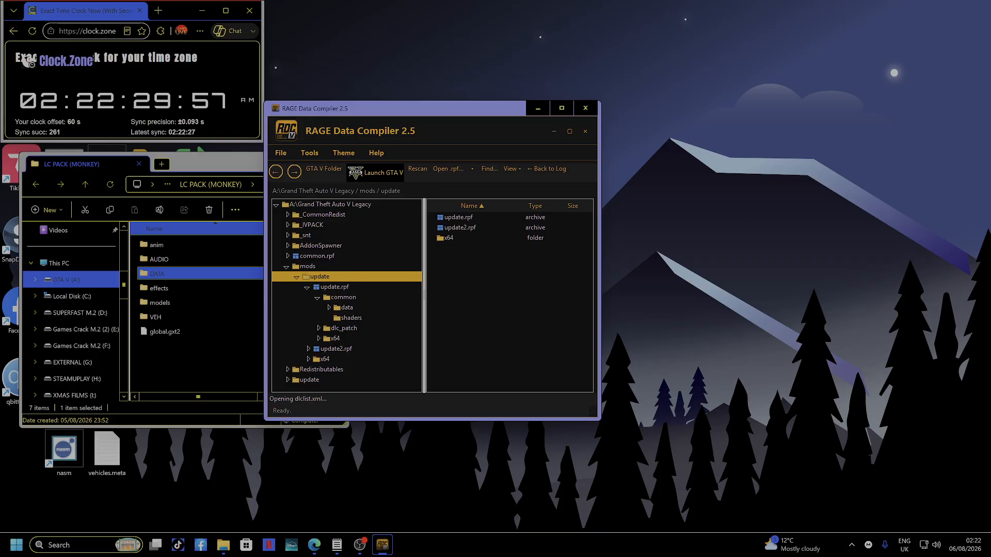
Step: Browse to x64/dlcpacks/libertypack/dlc.rpf and open its content.xml
{"action": "double_click", "coordinate": [448, 238]}
{"action": "double_click", "coordinate": [457, 217]}
{"action": "double_click", "coordinate": [458, 217]}
{"action": "double_click", "coordinate": [457, 217]}
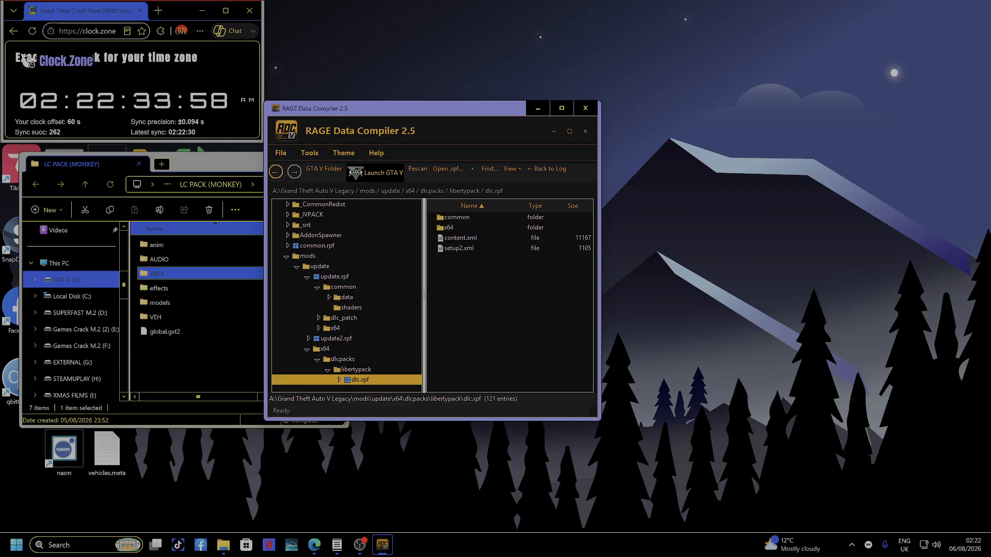
{"action": "double_click", "coordinate": [460, 238]}
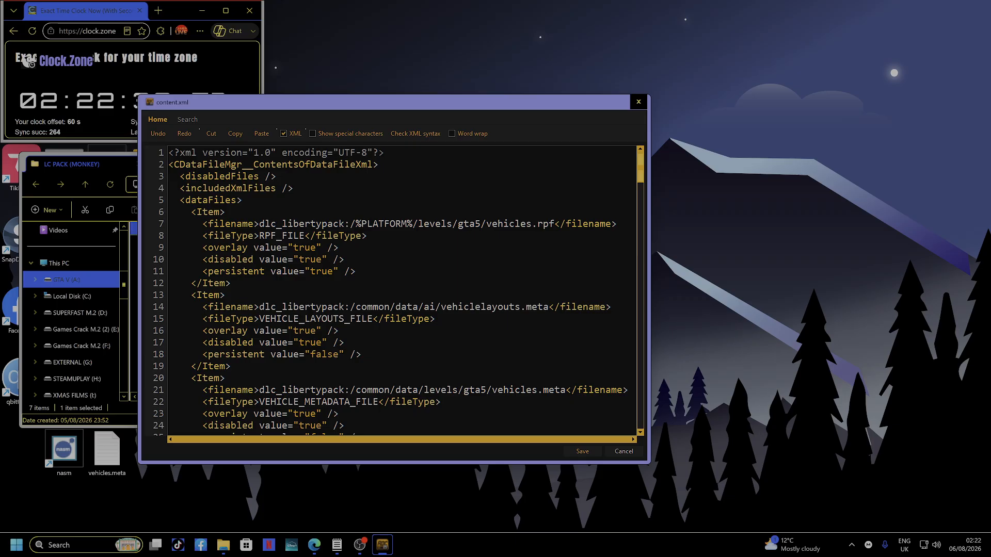
Step: Examine the dataFiles entries and contentChangeSets in the libertypack content.xml, and close the file
{"action": "scroll", "coordinate": [403, 292], "scroll_direction": "down", "scroll_amount": 20}
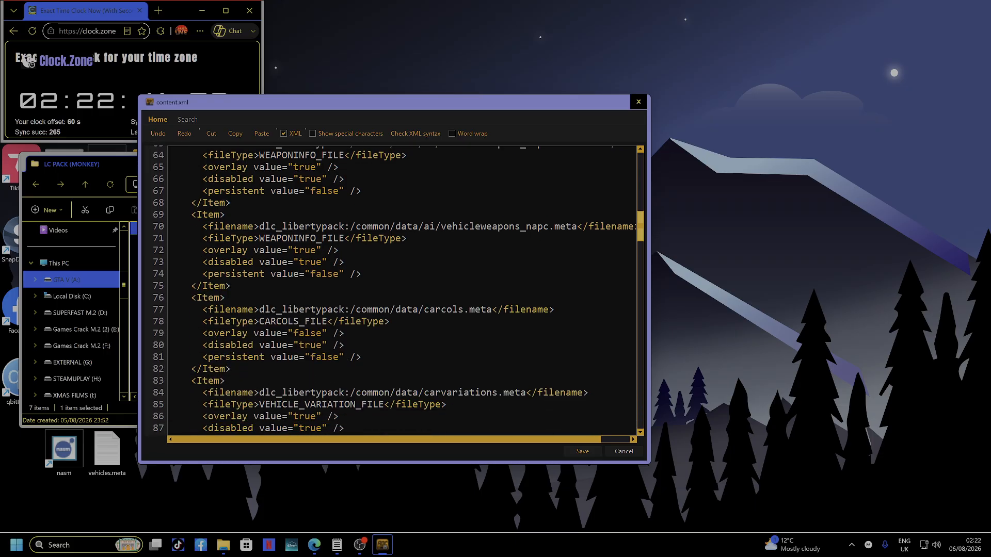
{"action": "scroll", "coordinate": [403, 291], "scroll_direction": "down", "scroll_amount": 20}
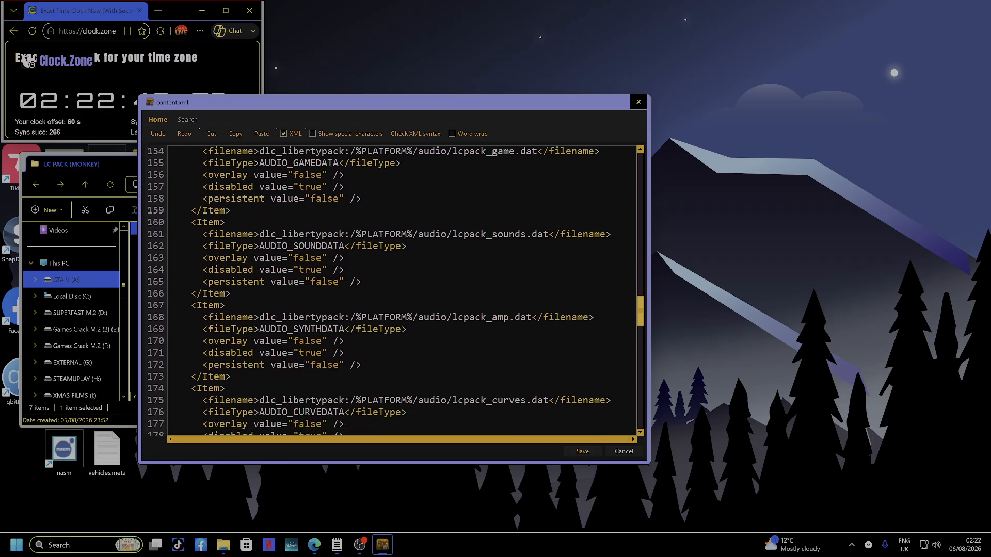
{"action": "scroll", "coordinate": [402, 291], "scroll_direction": "down", "scroll_amount": 20}
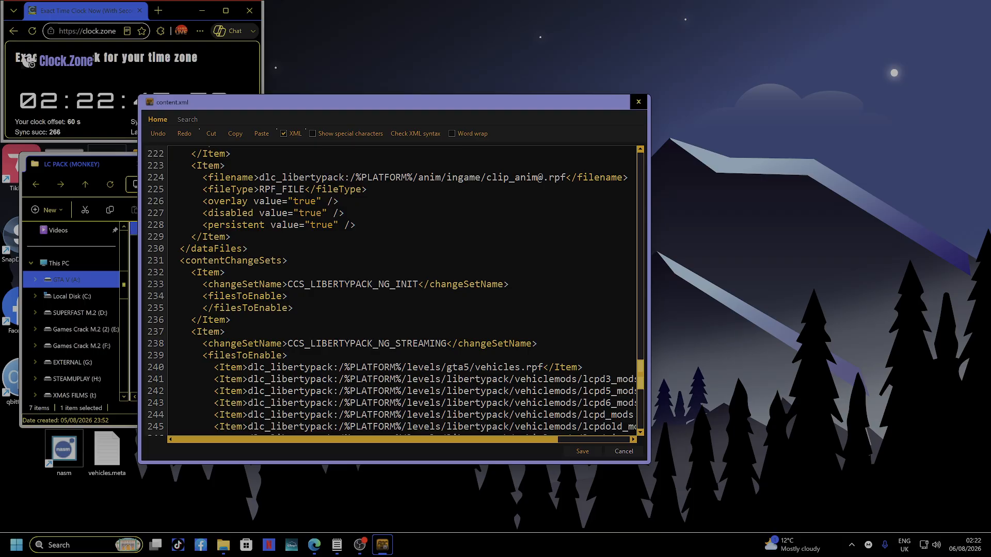
{"action": "scroll", "coordinate": [402, 291], "scroll_direction": "up", "scroll_amount": 1}
{"action": "scroll", "coordinate": [402, 291], "scroll_direction": "down", "scroll_amount": 6}
{"action": "scroll", "coordinate": [403, 292], "scroll_direction": "up", "scroll_amount": 3}
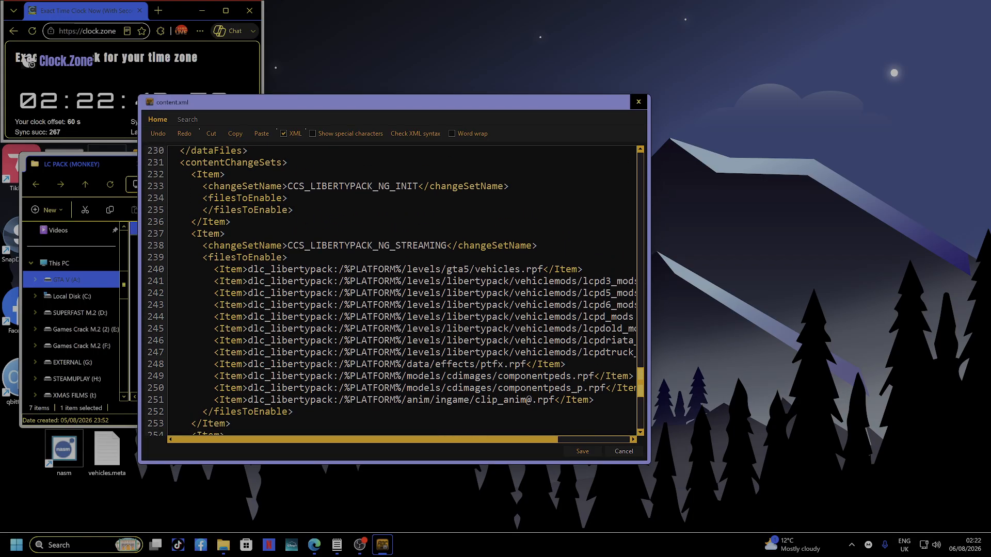
{"action": "scroll", "coordinate": [403, 292], "scroll_direction": "down", "scroll_amount": 1}
{"action": "scroll", "coordinate": [402, 292], "scroll_direction": "down", "scroll_amount": 10}
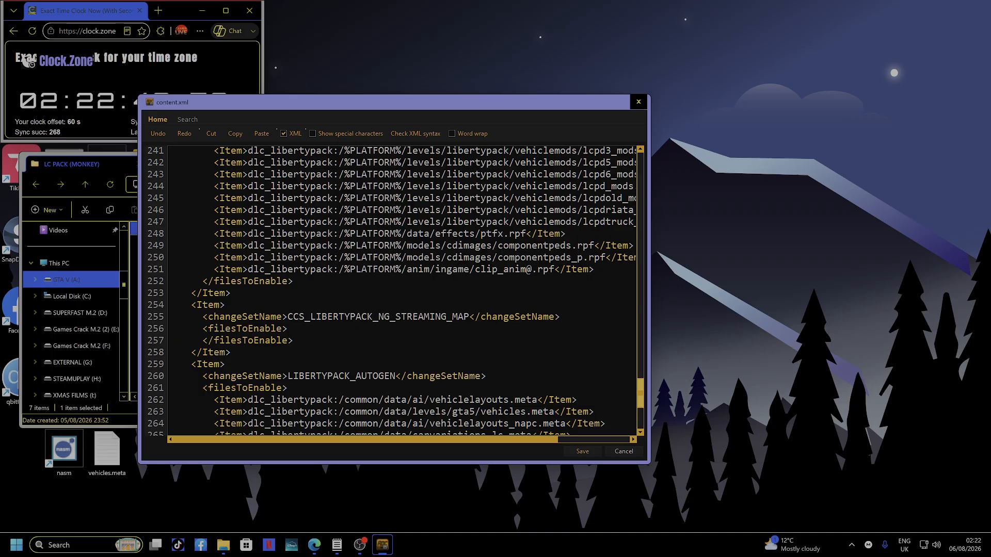
{"action": "scroll", "coordinate": [402, 292], "scroll_direction": "down", "scroll_amount": 1}
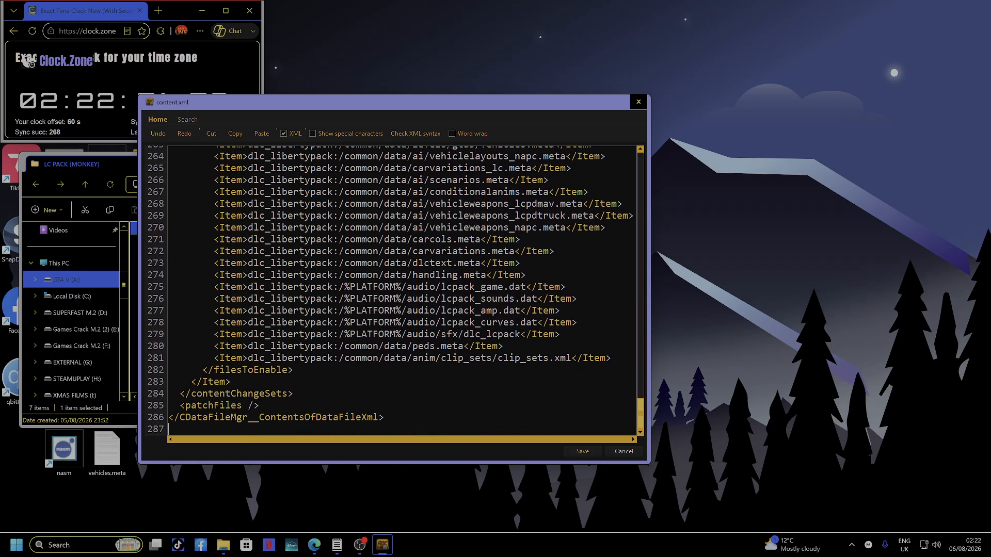
{"action": "scroll", "coordinate": [403, 292], "scroll_direction": "up", "scroll_amount": 11}
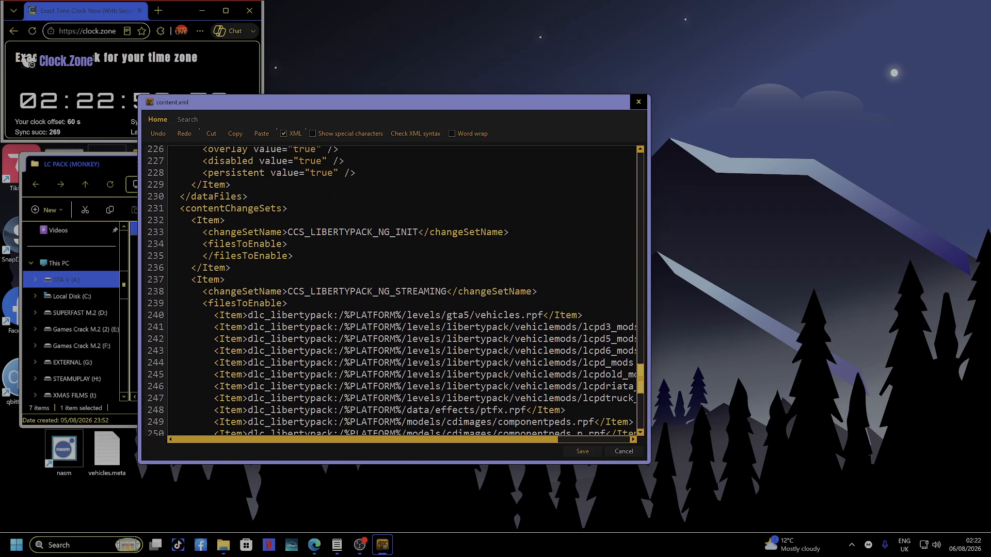
{"action": "scroll", "coordinate": [403, 292], "scroll_direction": "down", "scroll_amount": 4}
{"action": "scroll", "coordinate": [403, 292], "scroll_direction": "up", "scroll_amount": 14}
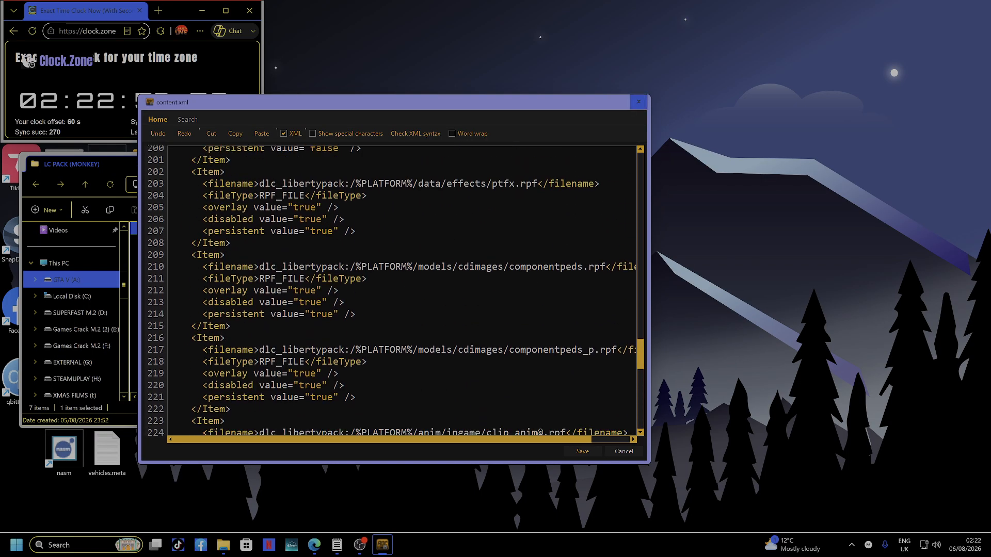
{"action": "left_click", "coordinate": [639, 102]}
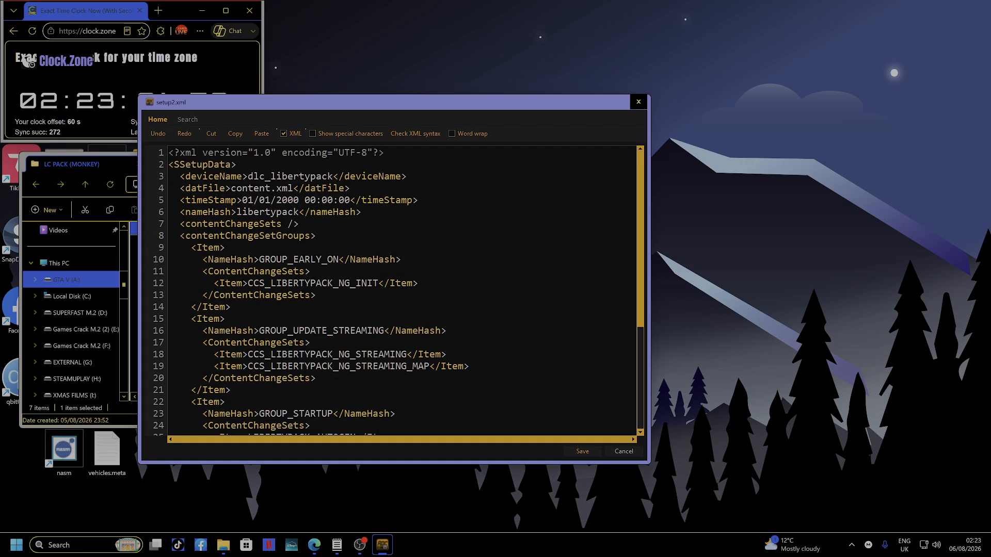
Step: Review the change set groups and pack settings in the libertypack setup2.xml, and close the file
{"action": "scroll", "coordinate": [403, 291], "scroll_direction": "down", "scroll_amount": 5}
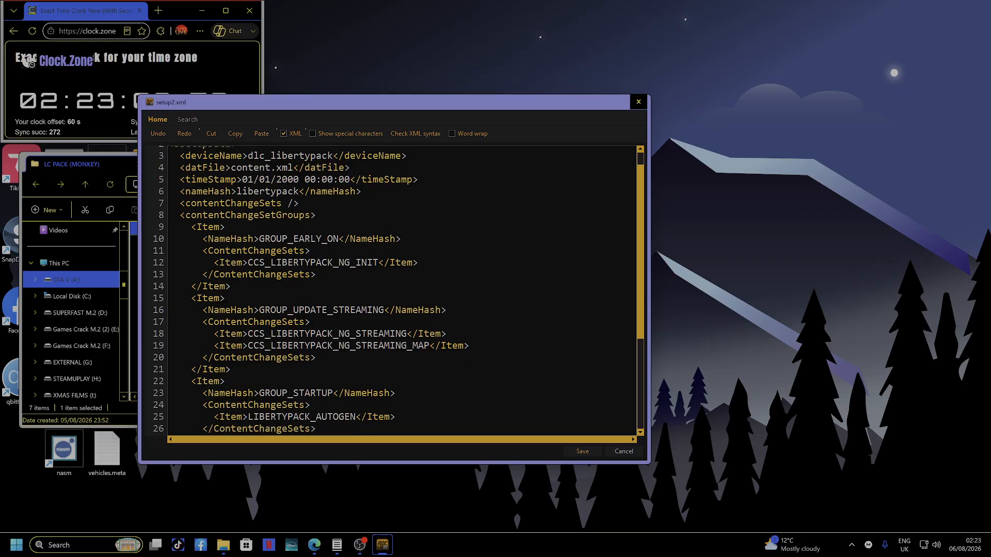
{"action": "scroll", "coordinate": [403, 291], "scroll_direction": "down", "scroll_amount": 1}
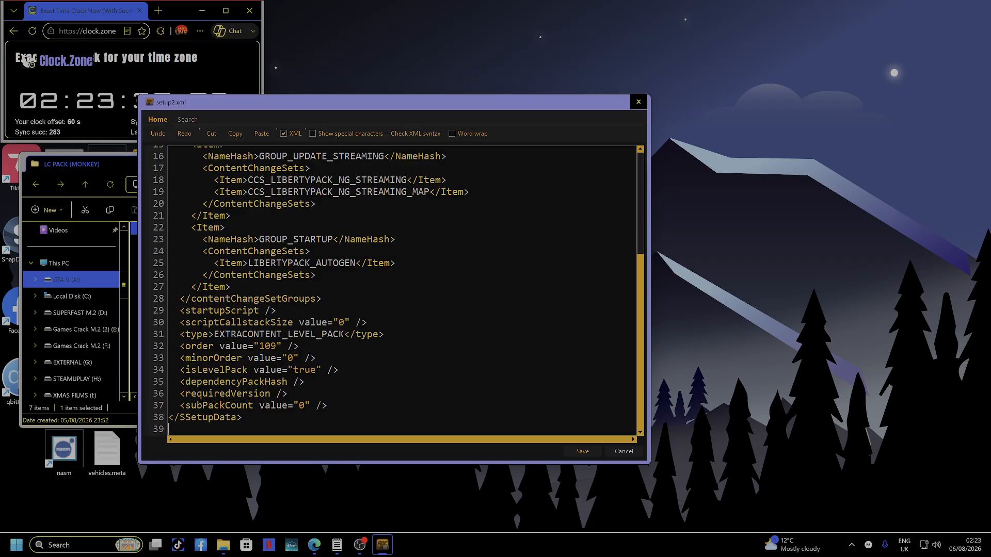
{"action": "scroll", "coordinate": [403, 289], "scroll_direction": "up", "scroll_amount": 5}
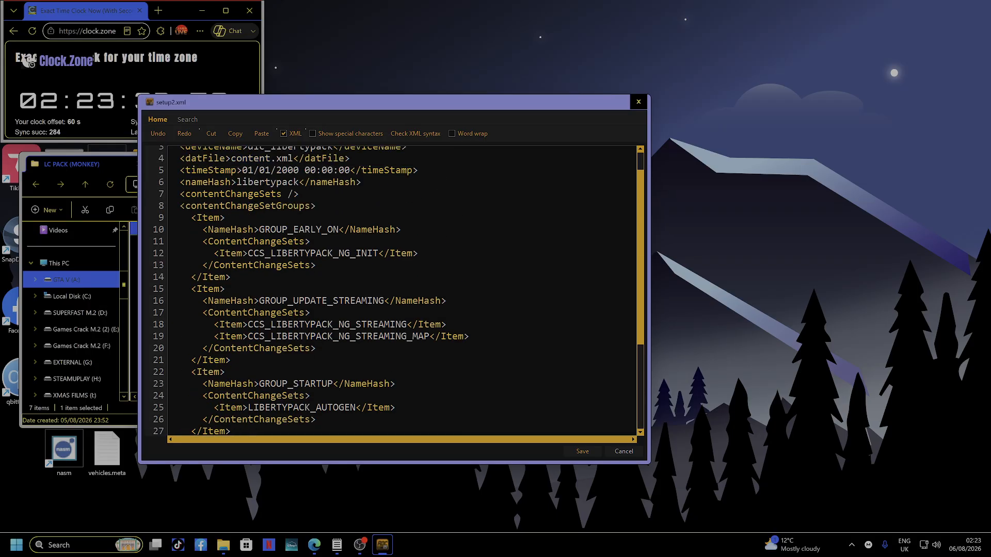
{"action": "left_click", "coordinate": [638, 102]}
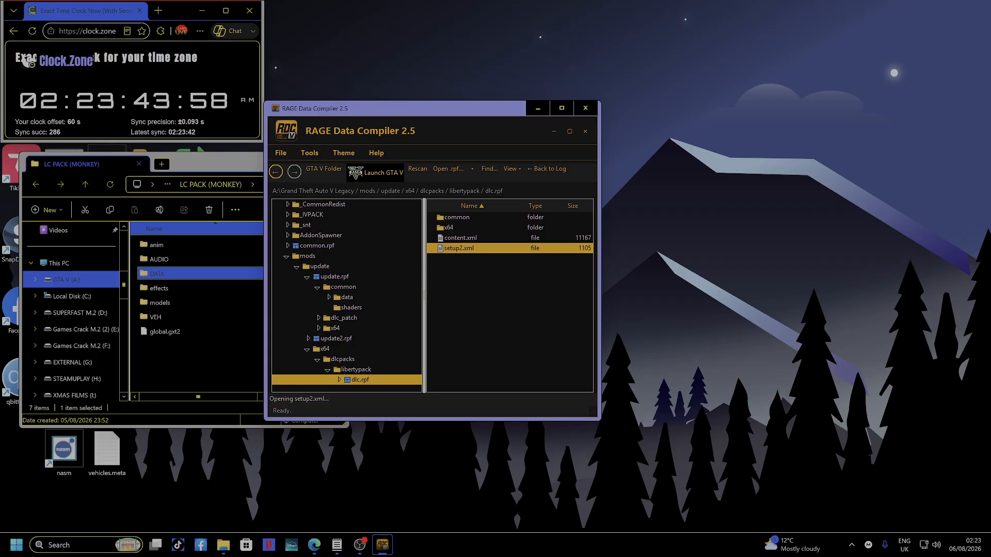
Step: Open carcols.meta from the dlc.rpf common/data folder and look through its kit index, siren index and lcpd modkit entries
{"action": "double_click", "coordinate": [456, 217]}
{"action": "double_click", "coordinate": [452, 217]}
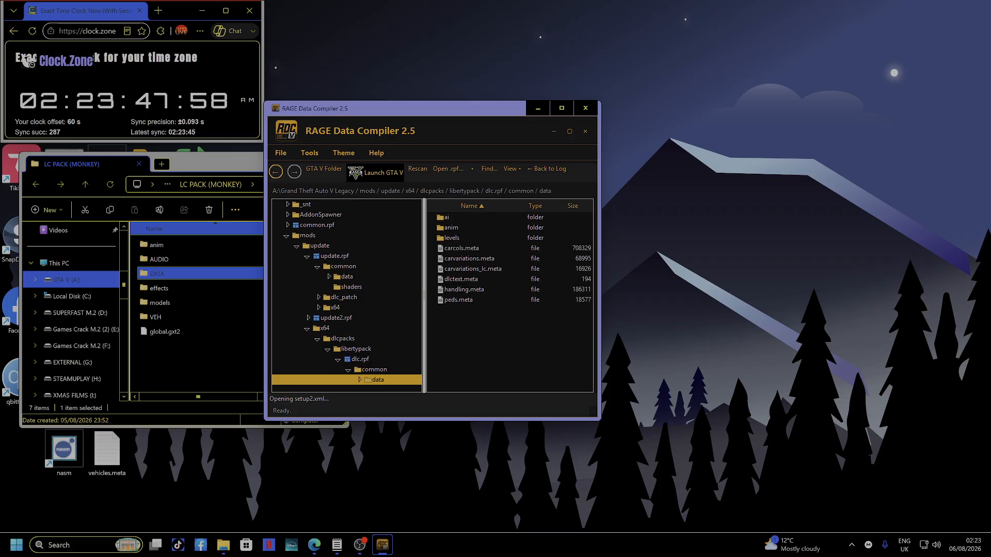
{"action": "double_click", "coordinate": [462, 248]}
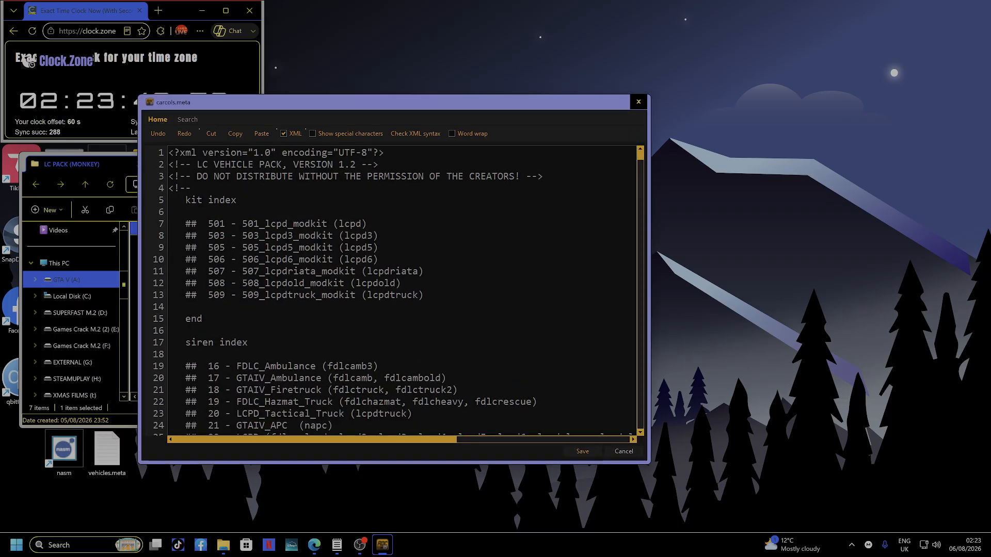
{"action": "scroll", "coordinate": [395, 291], "scroll_direction": "down", "scroll_amount": 20}
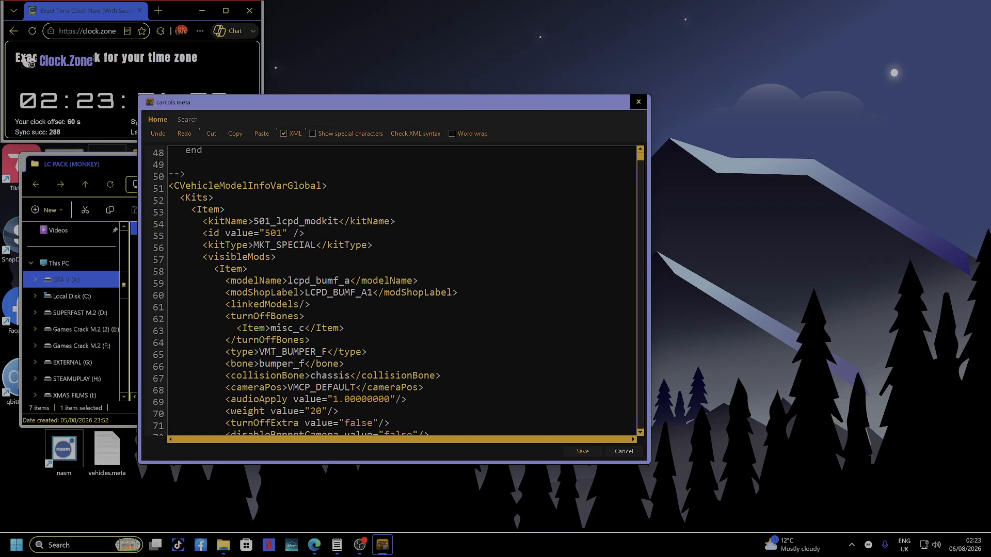
{"action": "scroll", "coordinate": [394, 291], "scroll_direction": "down", "scroll_amount": 20}
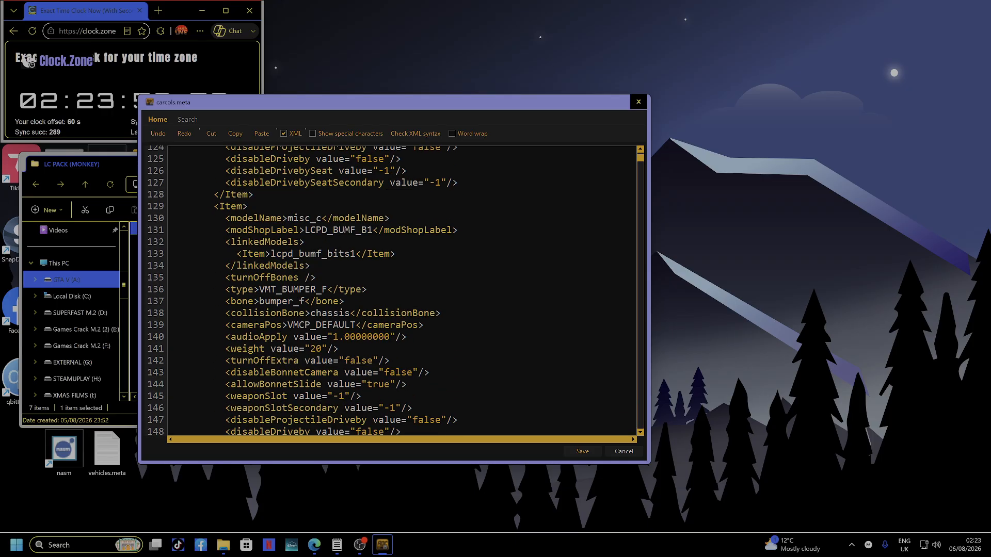
{"action": "scroll", "coordinate": [395, 291], "scroll_direction": "down", "scroll_amount": 20}
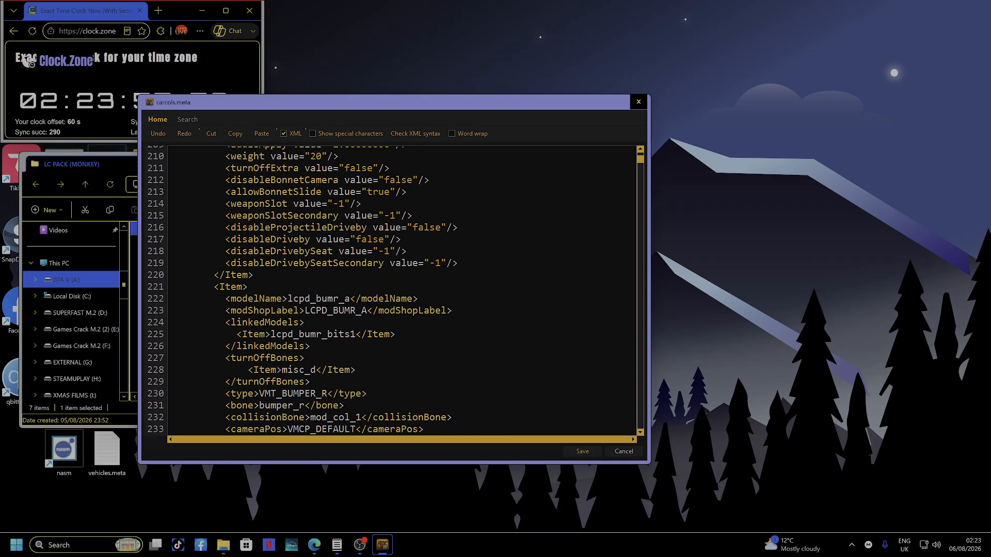
{"action": "scroll", "coordinate": [394, 291], "scroll_direction": "down", "scroll_amount": 20}
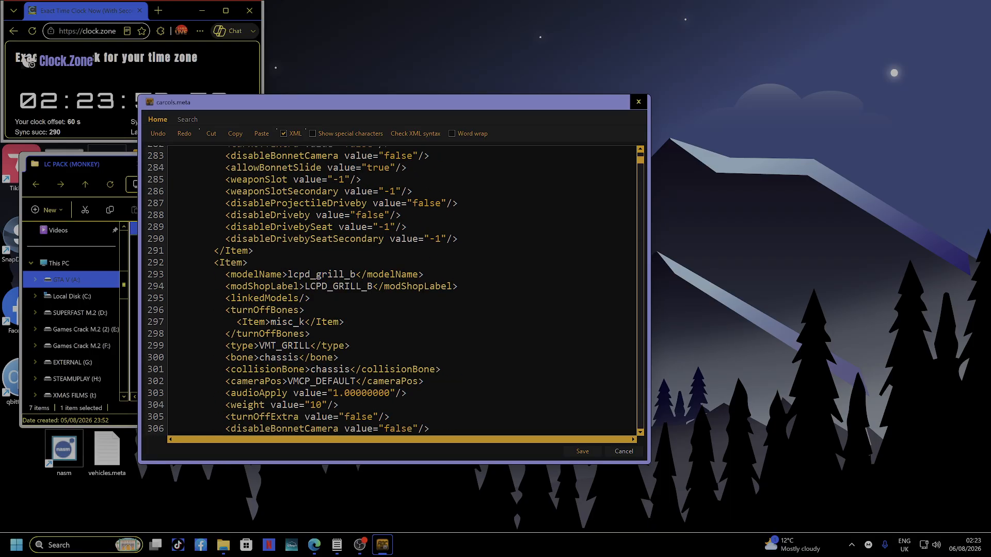
{"action": "scroll", "coordinate": [395, 291], "scroll_direction": "down", "scroll_amount": 14}
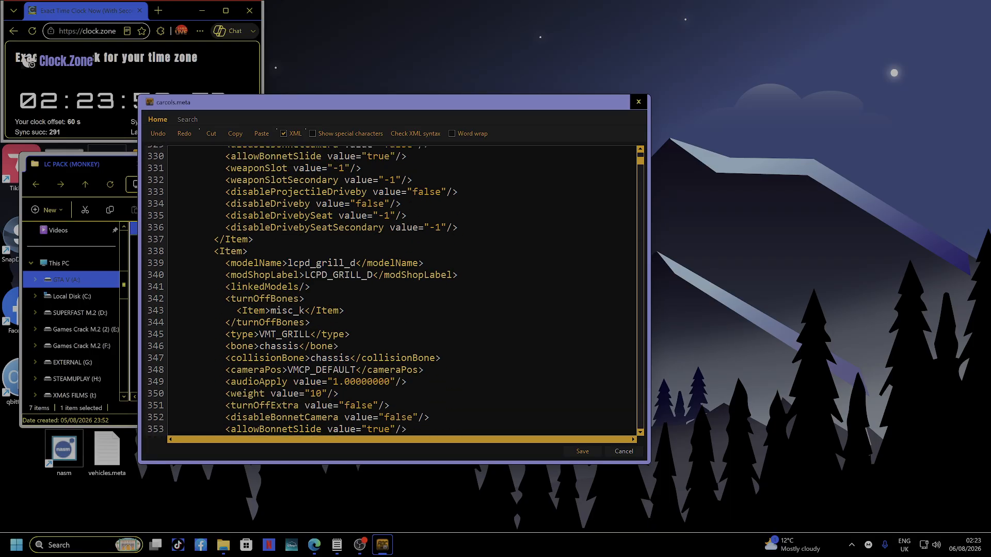
{"action": "scroll", "coordinate": [395, 291], "scroll_direction": "down", "scroll_amount": 4}
{"action": "scroll", "coordinate": [395, 291], "scroll_direction": "up", "scroll_amount": 5}
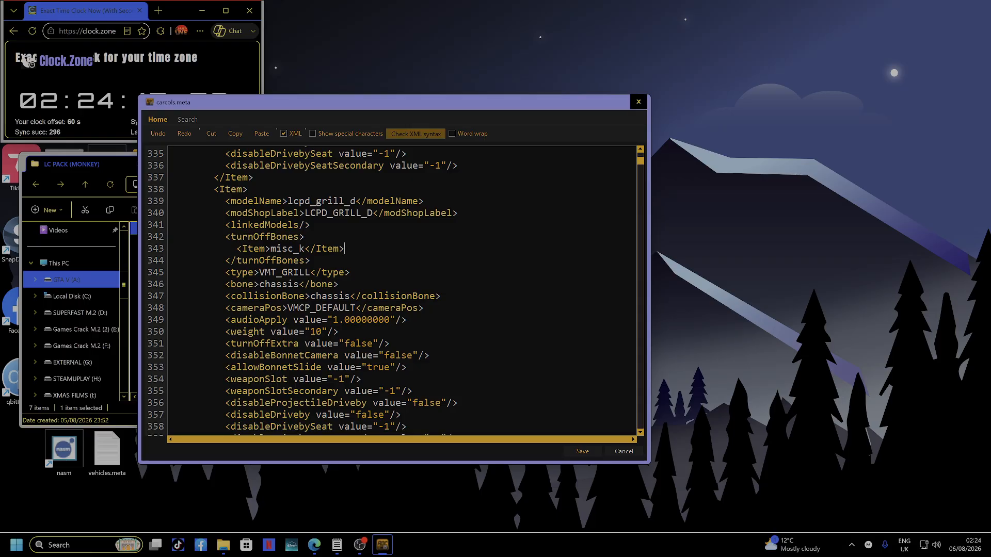
Step: Check the XML syntax of carcols.meta, close it discarding changes, and move the compiler window clear of the pack folder
{"action": "left_click", "coordinate": [415, 133]}
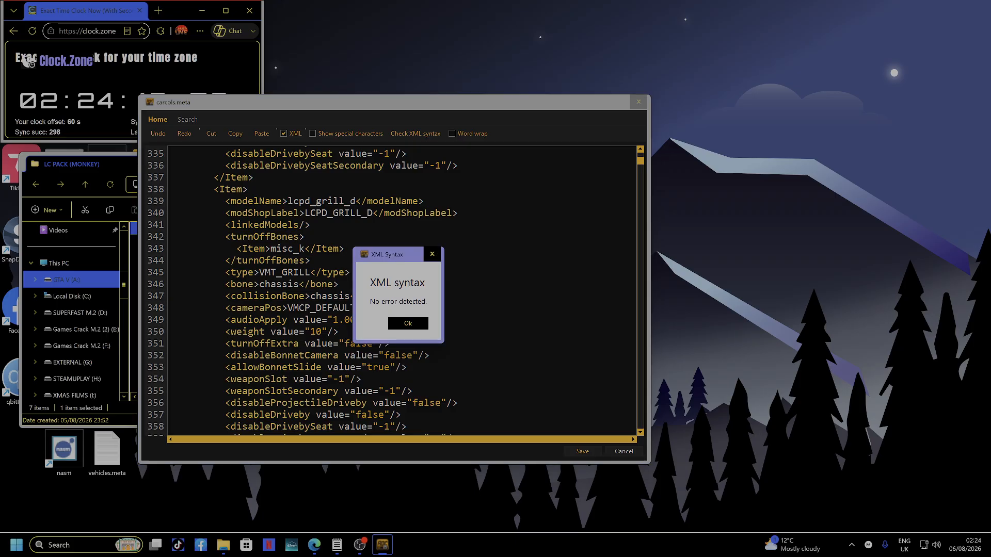
{"action": "key", "text": "Return"}
{"action": "left_click", "coordinate": [638, 102]}
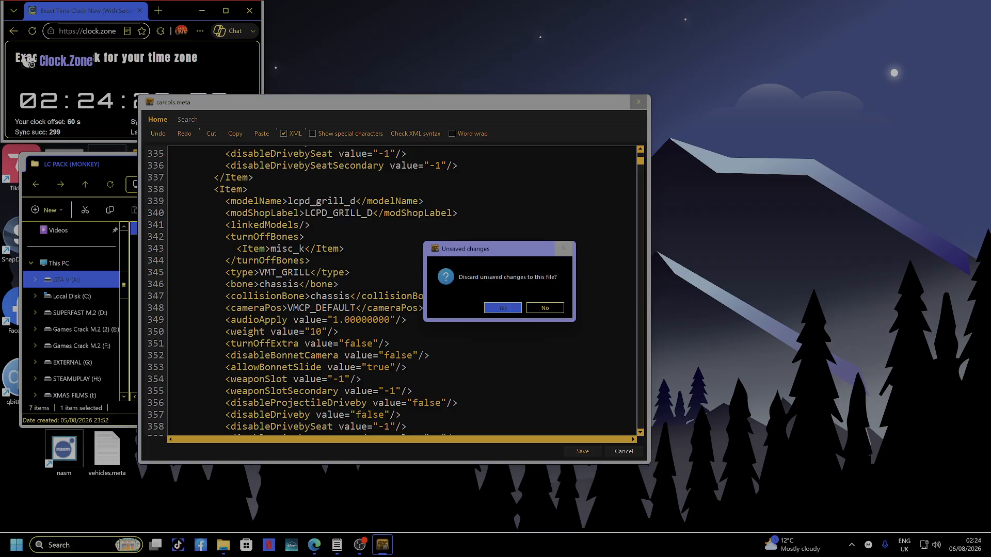
{"action": "key", "text": "Return"}
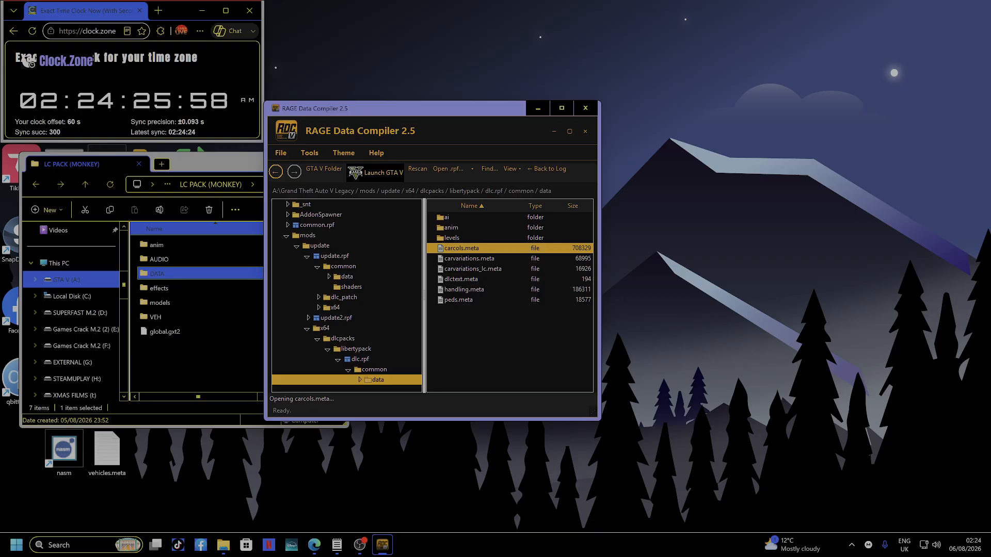
{"action": "left_click_drag", "start_coordinate": [429, 112], "coordinate": [537, 101]}
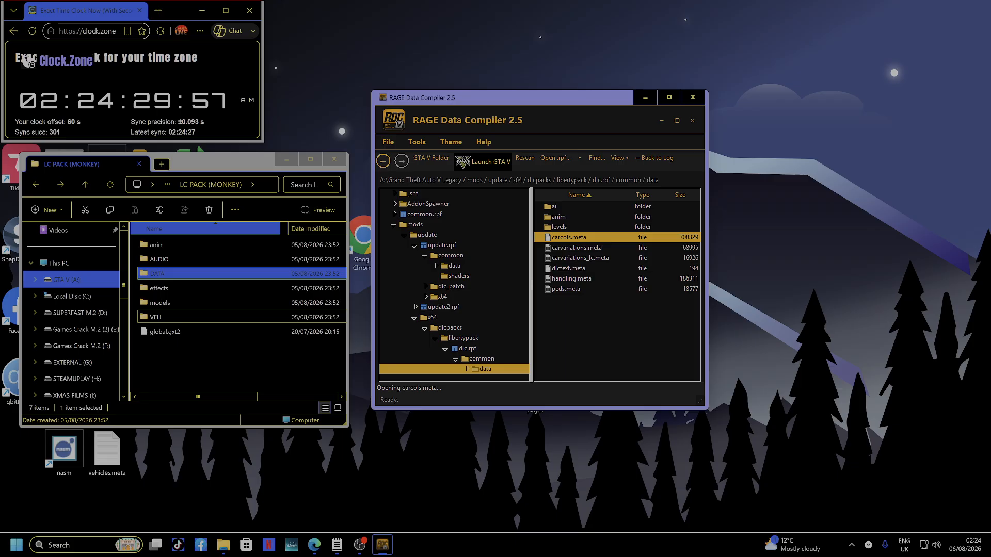
Step: Look through the vehicle model and texture files in the pack's VEH folder, and return to the pack folder
{"action": "double_click", "coordinate": [157, 317]}
{"action": "scroll", "coordinate": [237, 309], "scroll_direction": "down", "scroll_amount": 20}
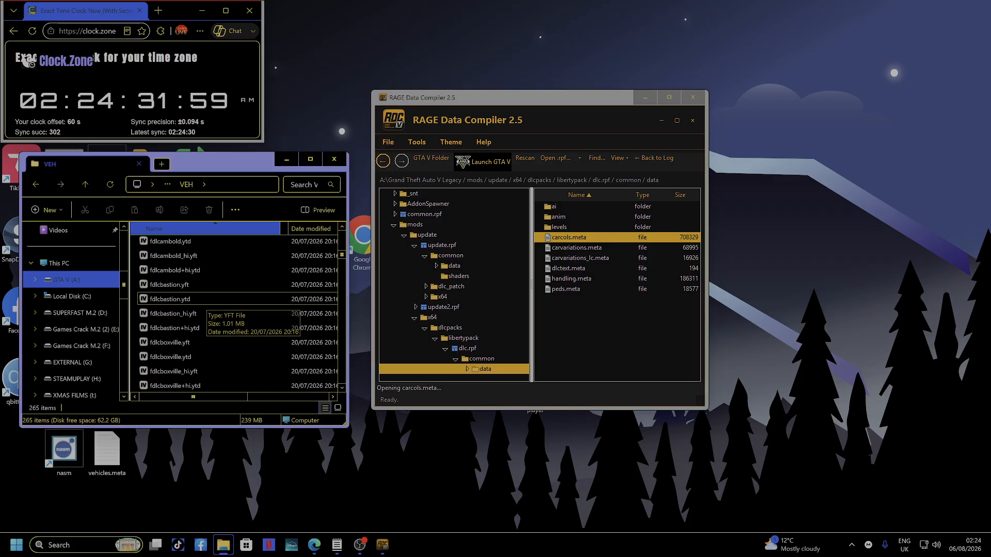
{"action": "scroll", "coordinate": [191, 304], "scroll_direction": "down", "scroll_amount": 20}
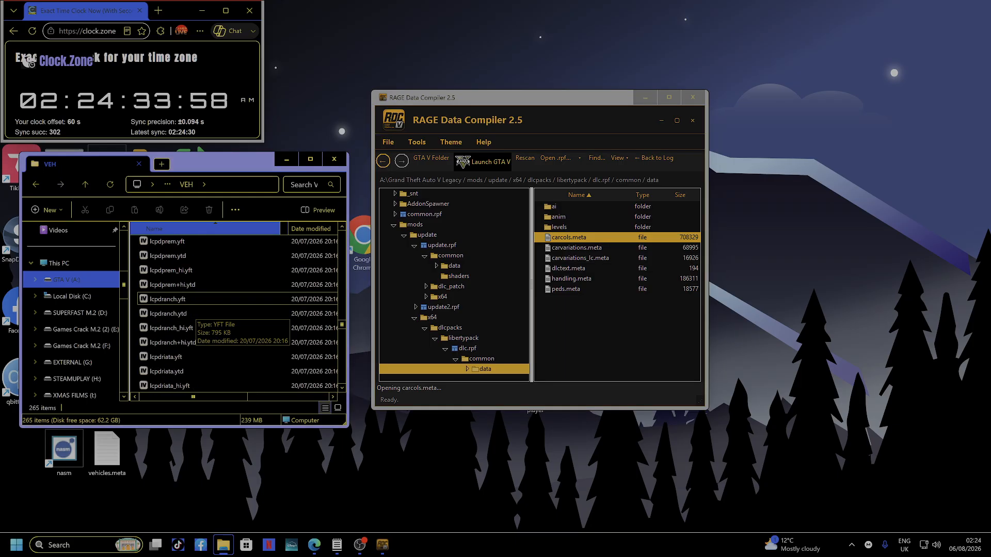
{"action": "scroll", "coordinate": [196, 325], "scroll_direction": "down", "scroll_amount": 15}
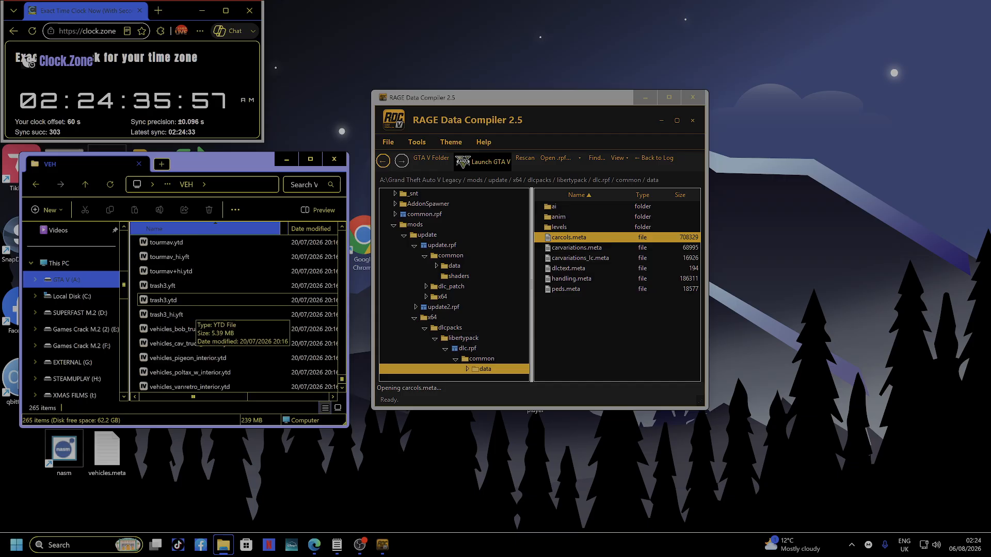
{"action": "scroll", "coordinate": [207, 329], "scroll_direction": "up", "scroll_amount": 20}
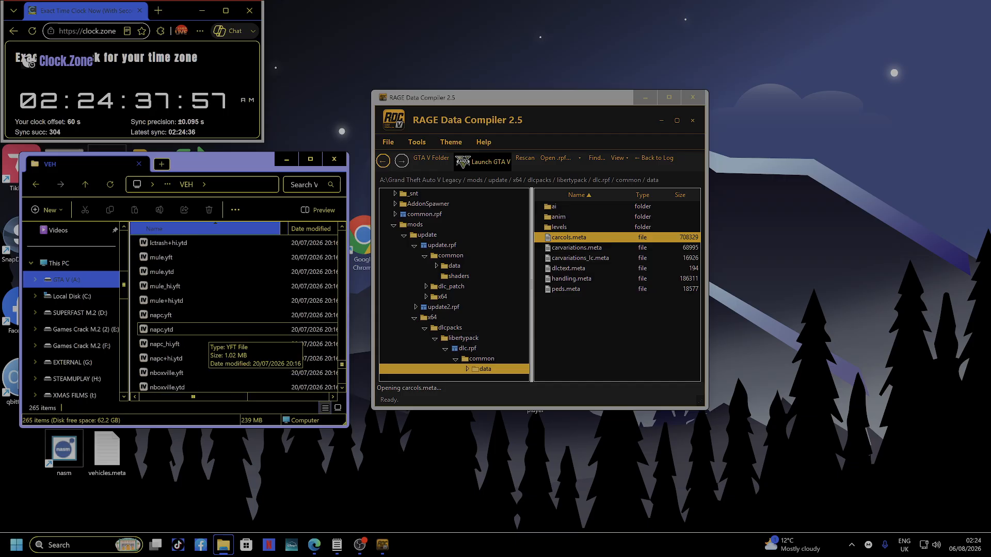
{"action": "scroll", "coordinate": [206, 329], "scroll_direction": "up", "scroll_amount": 15}
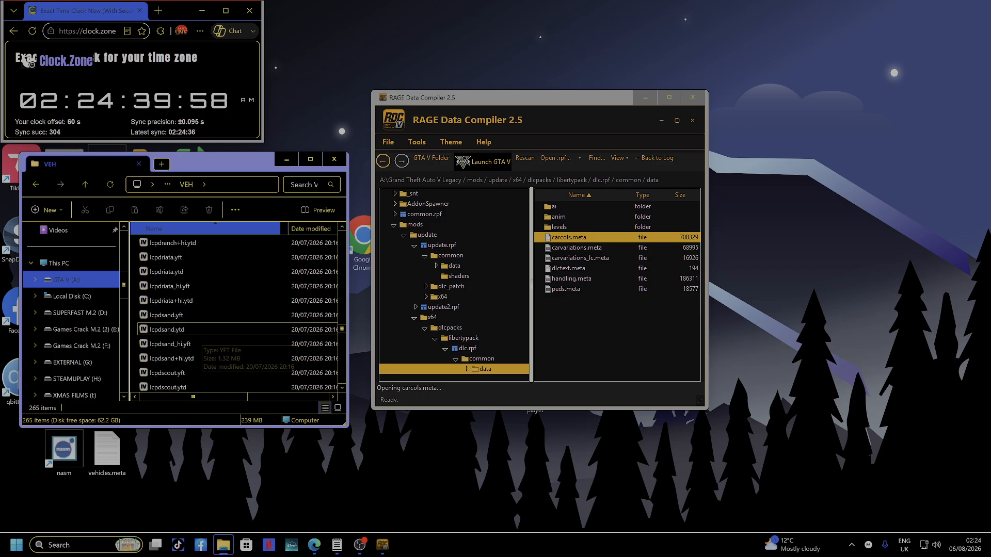
{"action": "scroll", "coordinate": [206, 329], "scroll_direction": "up", "scroll_amount": 15}
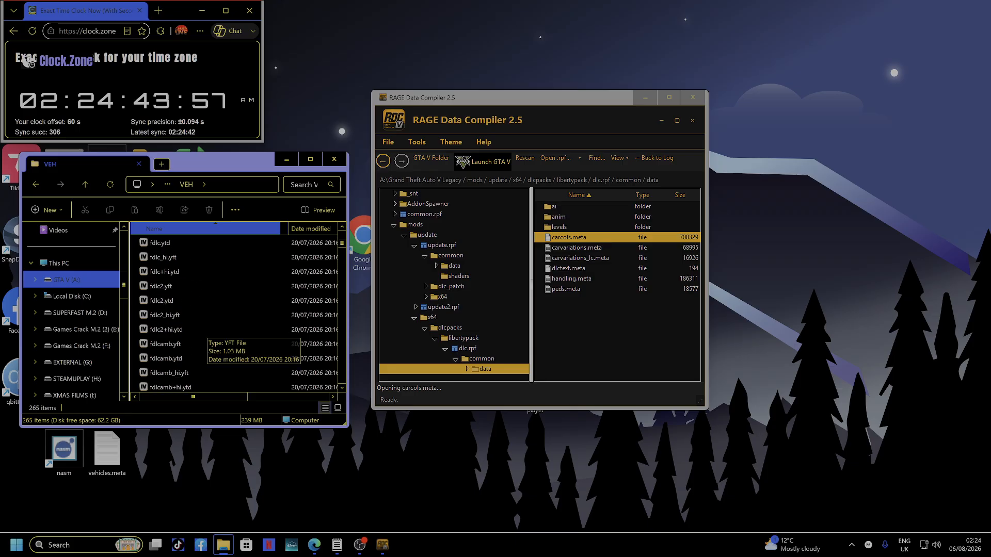
{"action": "key", "text": "alt+Up"}
Step: Check the clip_anim@.rpf archive in the pack's anim/ingame folder, and return to the pack folder
{"action": "double_click", "coordinate": [157, 245]}
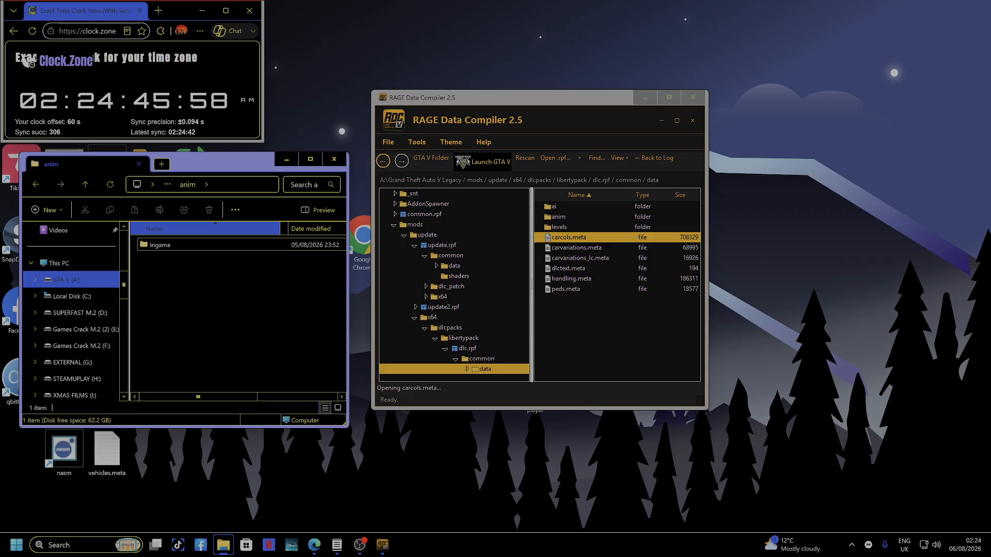
{"action": "double_click", "coordinate": [157, 245]}
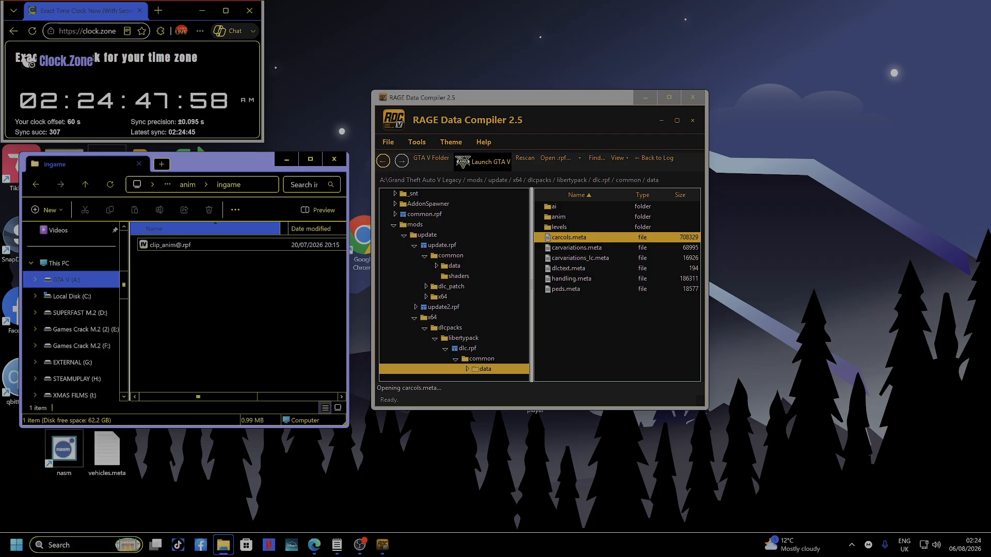
{"action": "key", "text": "alt+Up"}
{"action": "key", "text": "alt+Up"}
Step: Open the config folder inside the pack's AUDIO/audio folder and look over the lcpack dat files
{"action": "key", "text": "Down"}
{"action": "key", "text": "Return"}
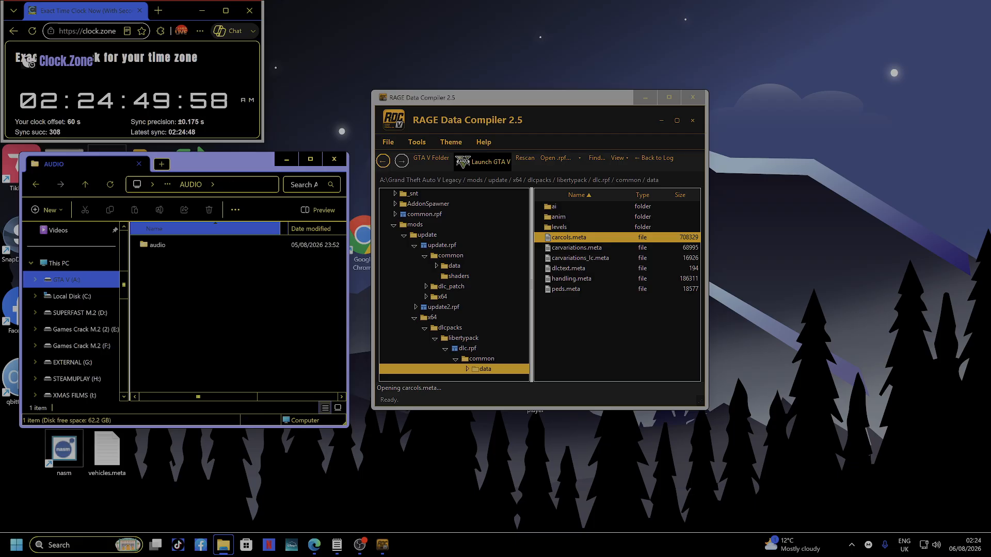
{"action": "key", "text": "Return"}
{"action": "key", "text": "Down"}
{"action": "key", "text": "Return"}
{"action": "scroll", "coordinate": [237, 315], "scroll_direction": "down", "scroll_amount": 1}
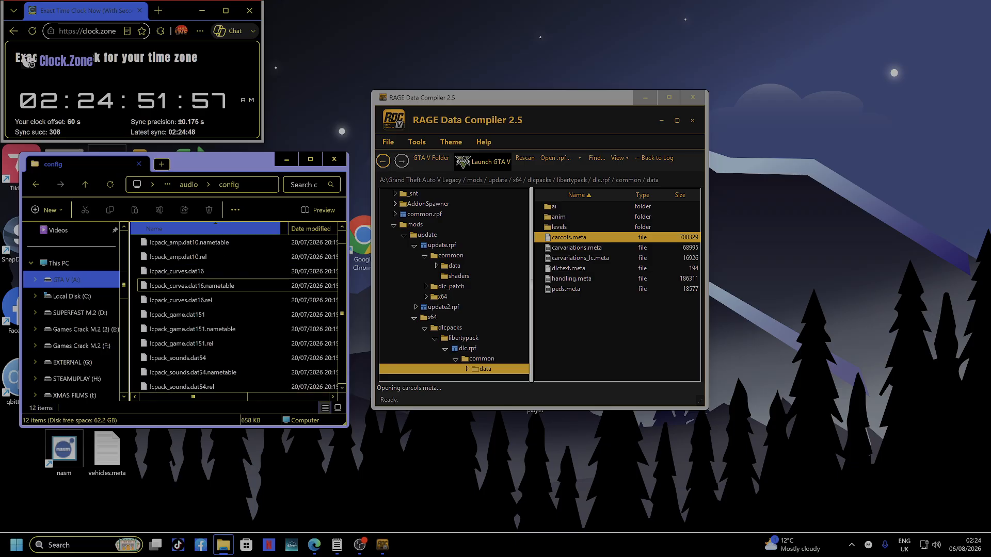
Step: Look through the .awc sound files in the sfx/dlc_lcpack folder, and return to the pack folder
{"action": "key", "text": "alt+Up"}
{"action": "key", "text": "Down"}
{"action": "key", "text": "Return"}
{"action": "key", "text": "Return"}
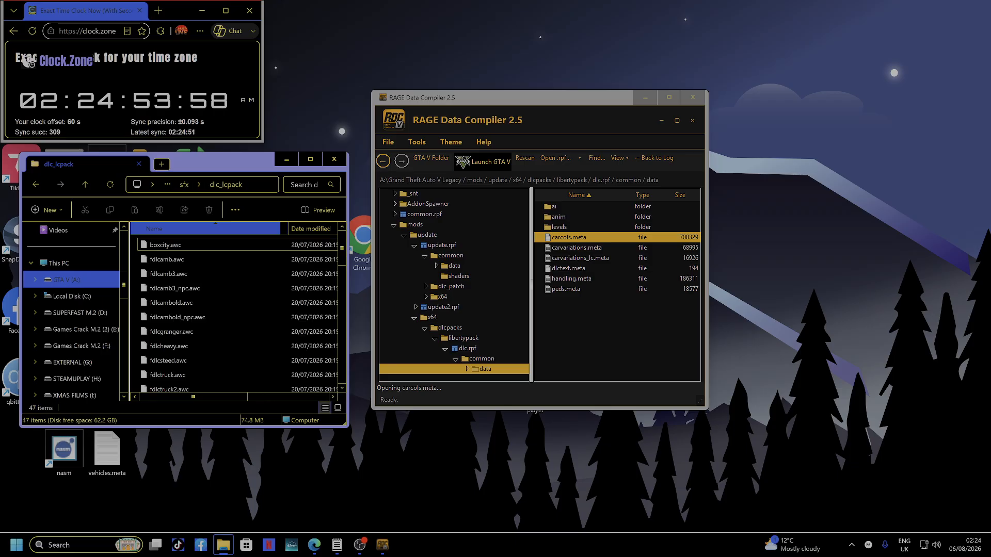
{"action": "scroll", "coordinate": [196, 284], "scroll_direction": "down", "scroll_amount": 9}
{"action": "key", "text": "alt+Left"}
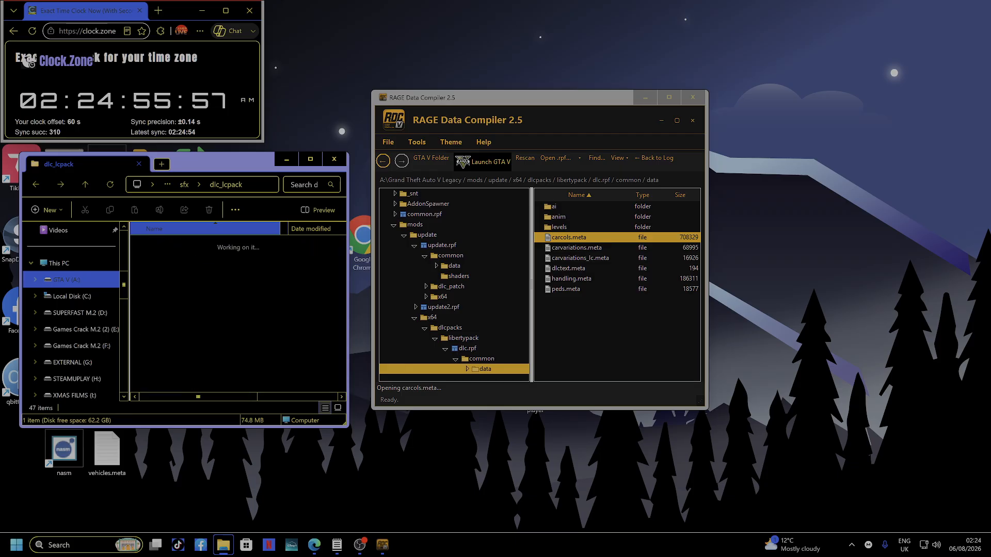
{"action": "key", "text": "alt+Up"}
{"action": "key", "text": "alt+Up"}
{"action": "key", "text": "alt+Up"}
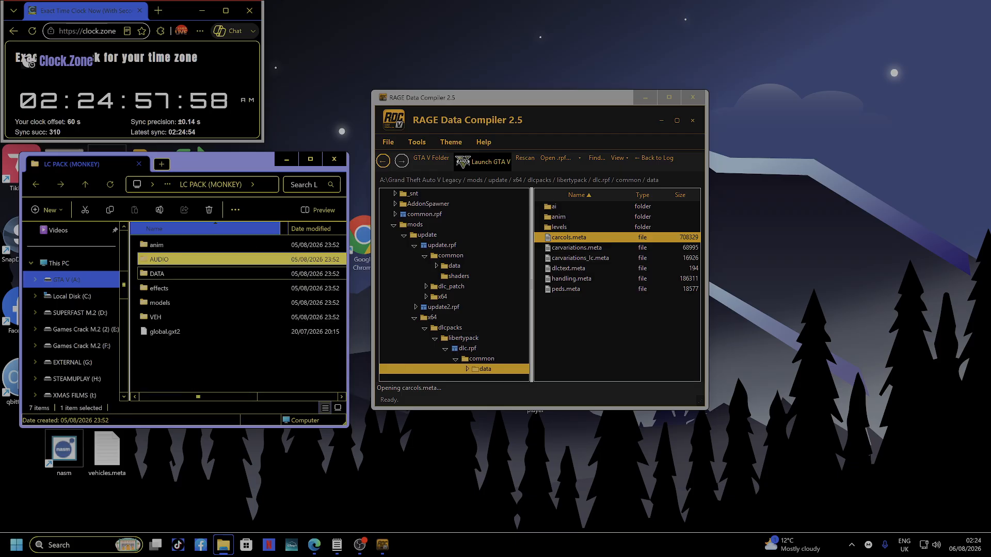
Step: Open the ai folder inside DATA and look over its vehiclelayouts, vehicleweapon, scenarios and conditionalanims meta files
{"action": "key", "text": "Down"}
{"action": "key", "text": "Return"}
{"action": "key", "text": "Return"}
{"action": "key", "text": "Down"}
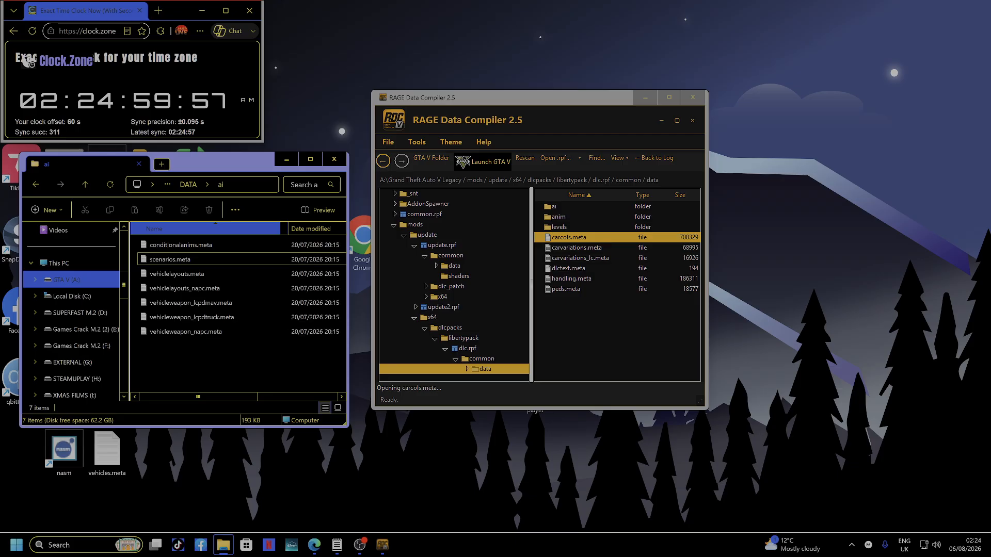
{"action": "key", "text": "Up"}
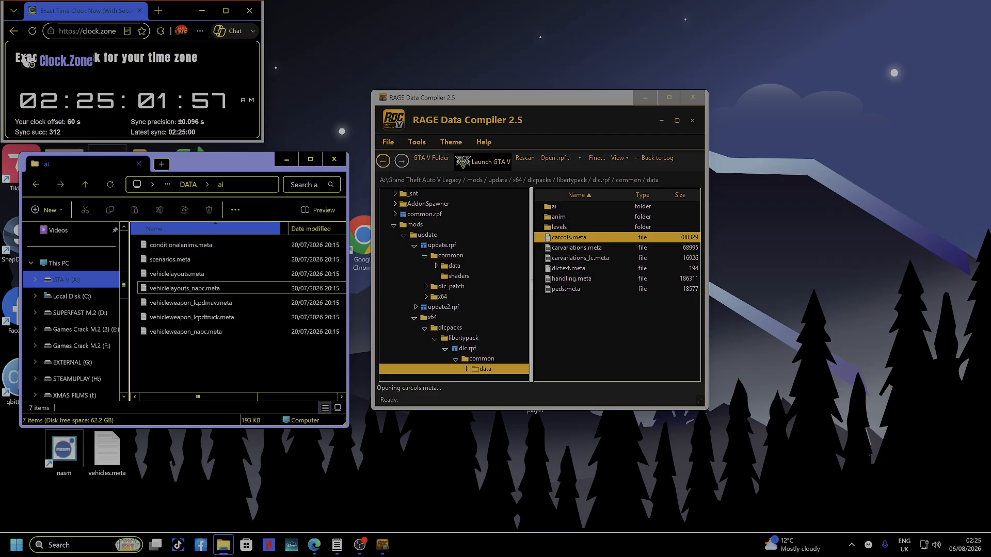
{"action": "key", "text": "Down"}
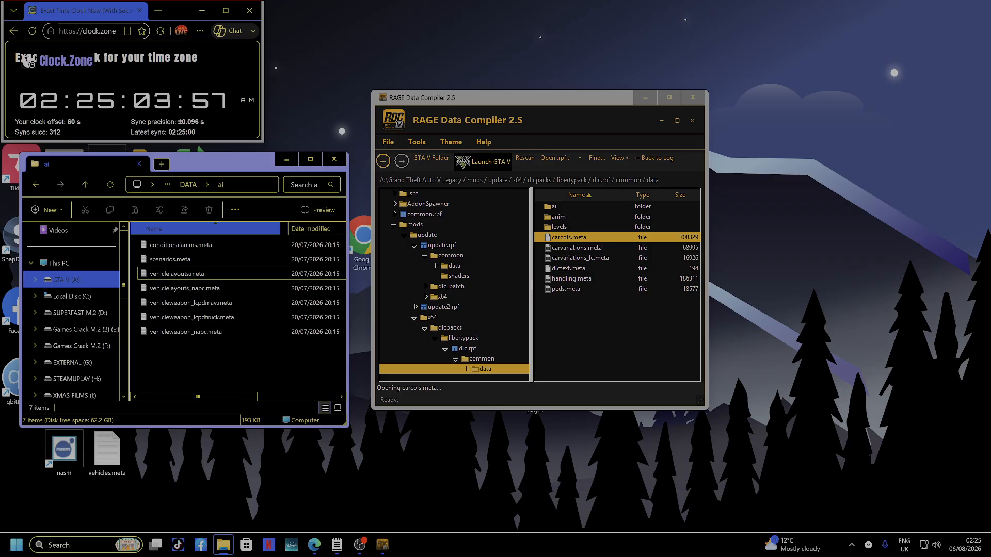
Step: Check the anim folder and its clip_sets subfolder inside DATA, and return to the DATA folder
{"action": "key", "text": "BackSpace"}
{"action": "key", "text": "Down"}
{"action": "key", "text": "Return"}
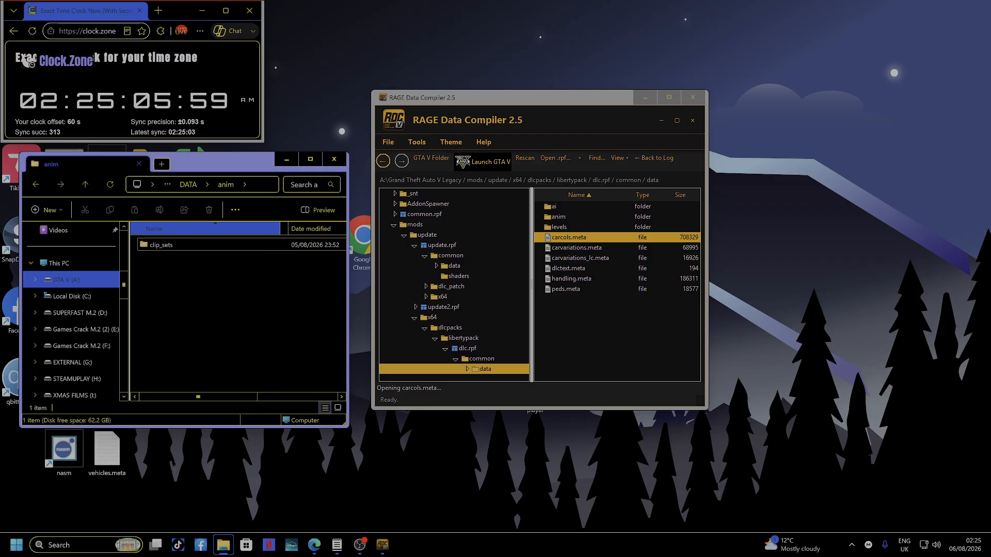
{"action": "key", "text": "Return"}
{"action": "key", "text": "BackSpace"}
{"action": "key", "text": "BackSpace"}
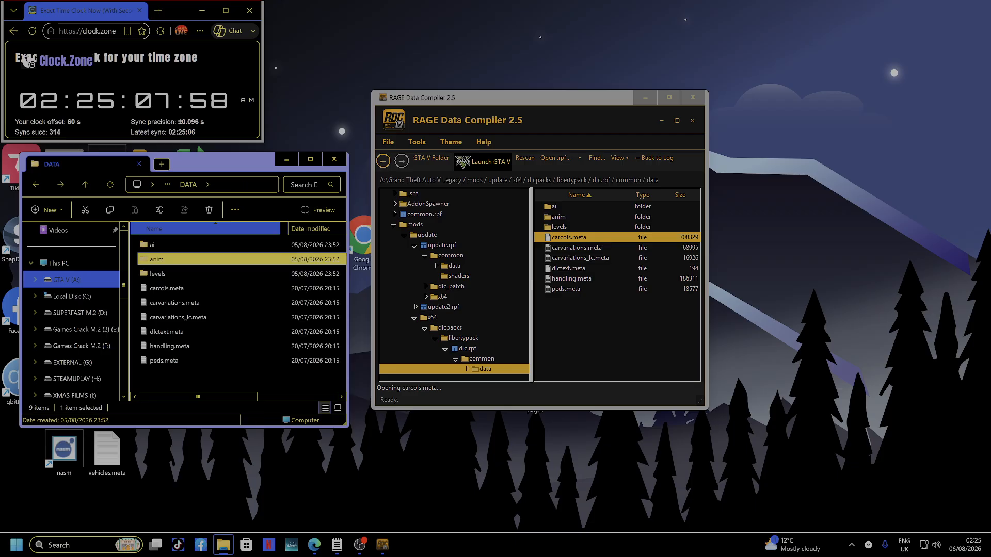
Step: Check the vehicles.meta file in the levels/gta5 folder, and return to the DATA folder
{"action": "key", "text": "Down"}
{"action": "key", "text": "Return"}
{"action": "key", "text": "Down"}
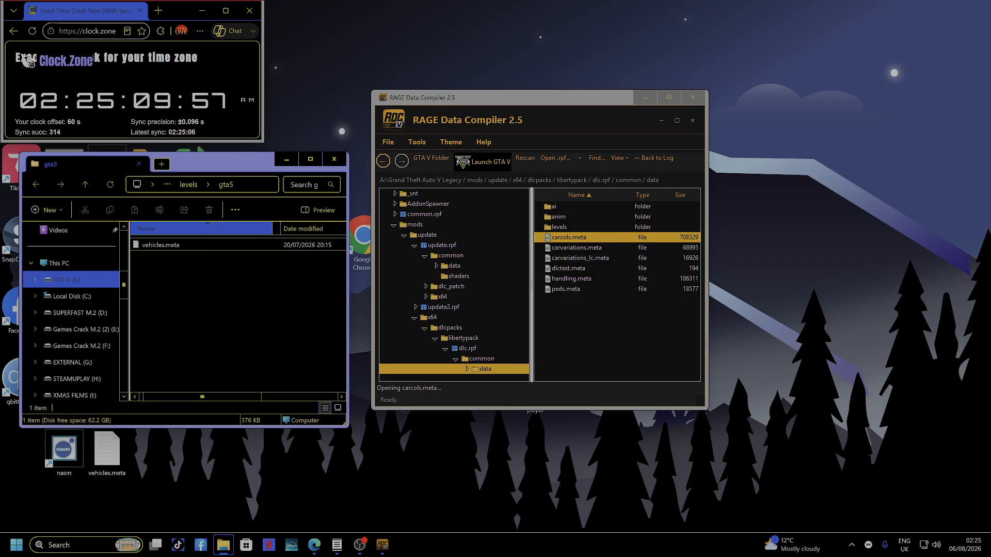
{"action": "key", "text": "BackSpace"}
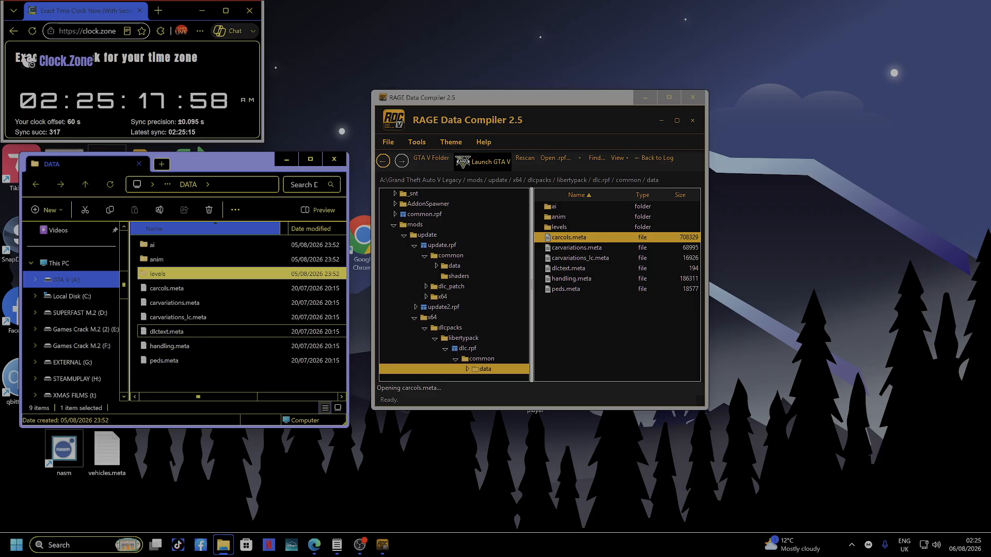
Step: Open dlctext.meta and handling.meta from the DATA folder in turn, review their entries, and close each file
{"action": "double_click", "coordinate": [180, 332]}
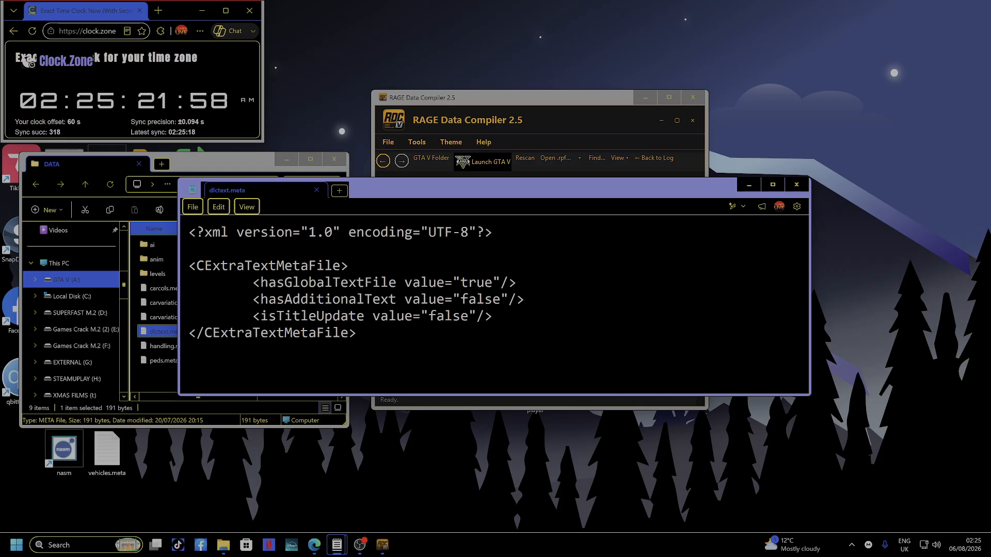
{"action": "left_click", "coordinate": [796, 185]}
{"action": "double_click", "coordinate": [176, 347]}
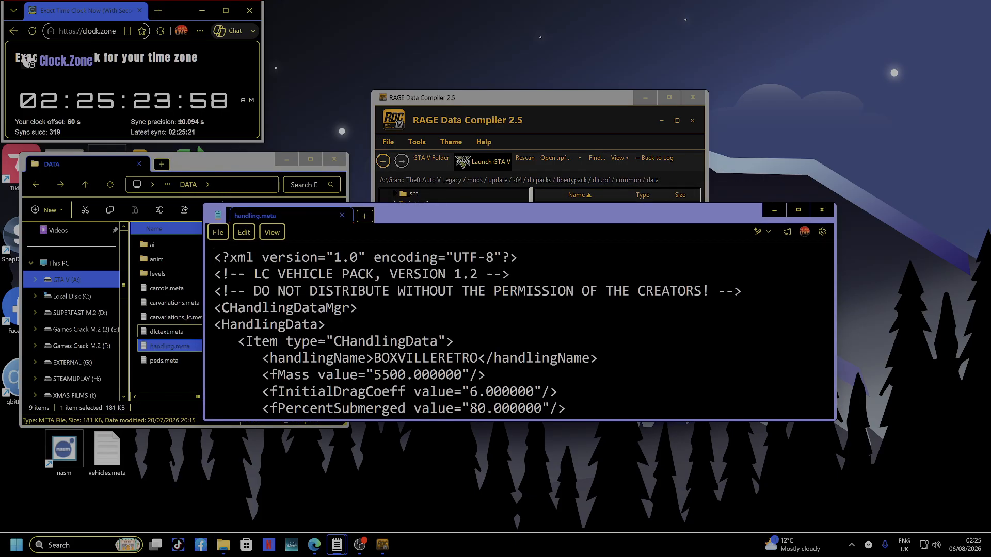
{"action": "scroll", "coordinate": [516, 330], "scroll_direction": "down", "scroll_amount": 10}
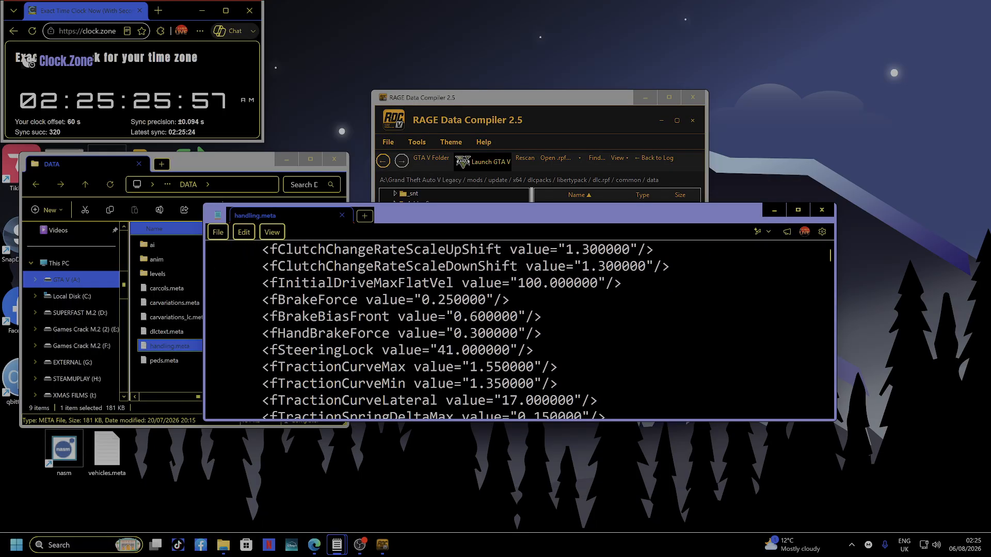
{"action": "left_click", "coordinate": [821, 210]}
Step: Review the ped entries in peds.meta, close the file, and return to the pack folder
{"action": "double_click", "coordinate": [171, 361]}
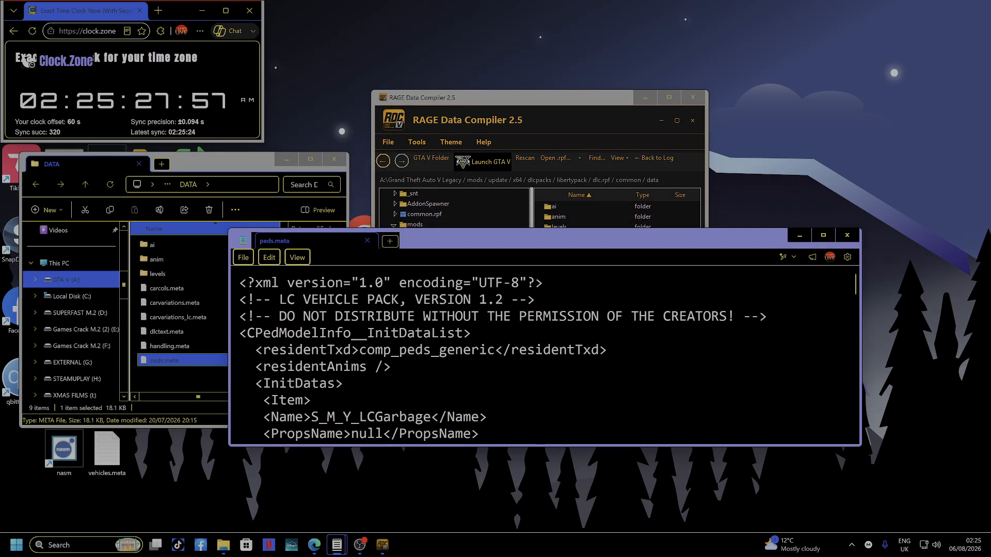
{"action": "left_click", "coordinate": [367, 241]}
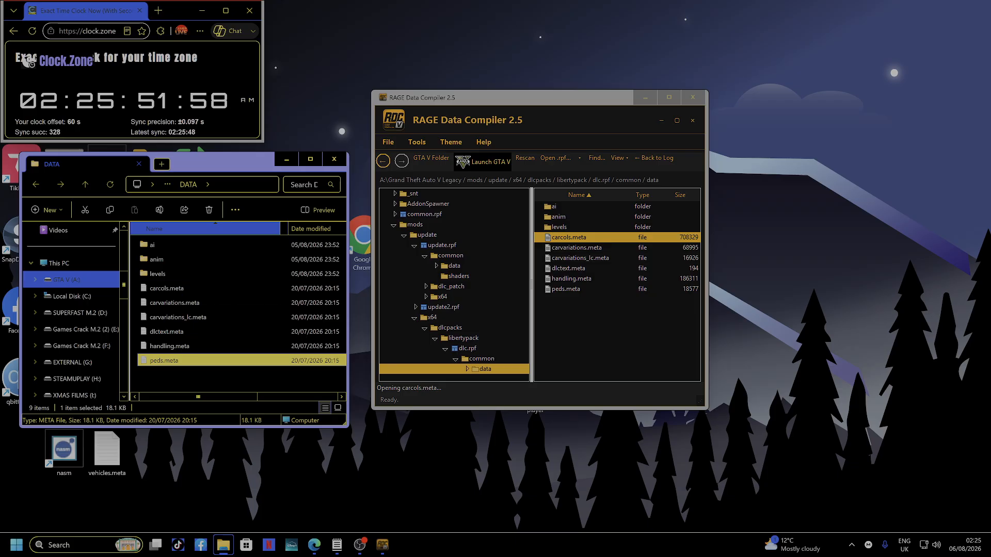
{"action": "key", "text": "alt+Up"}
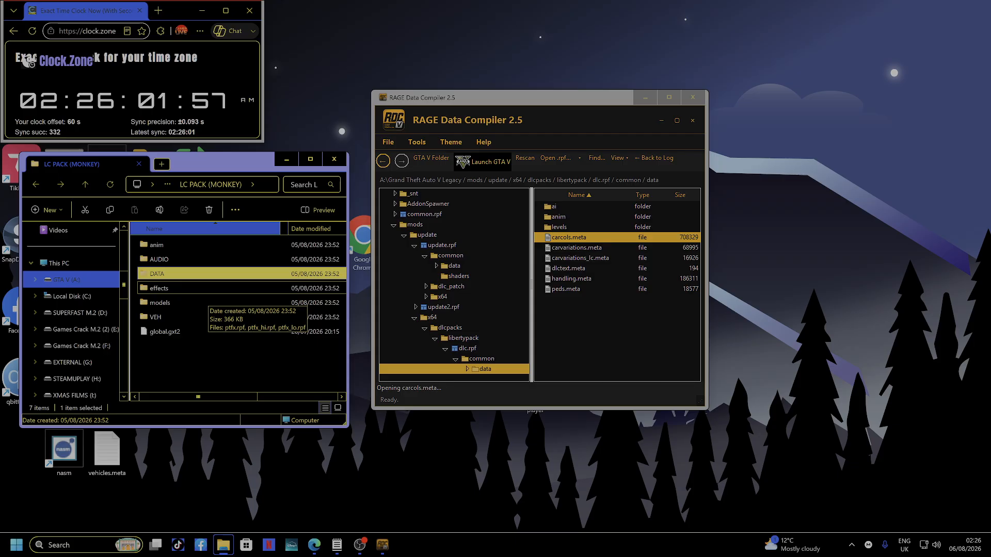
Step: Check the contents of the effects, models/cdimages and VEH folders, and return to the LC PACK (MONKEY) folder
{"action": "double_click", "coordinate": [208, 290]}
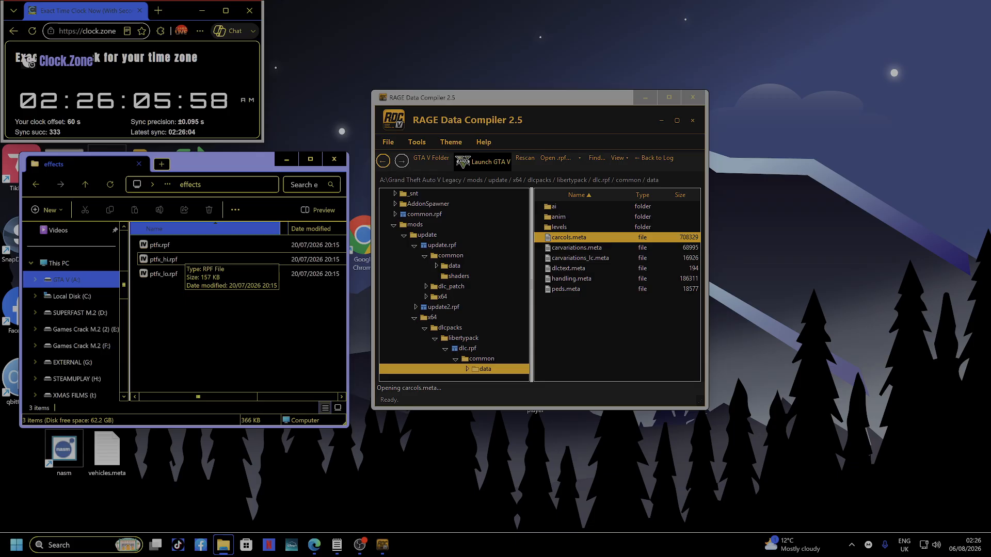
{"action": "key", "text": "alt+Left"}
{"action": "double_click", "coordinate": [160, 302]}
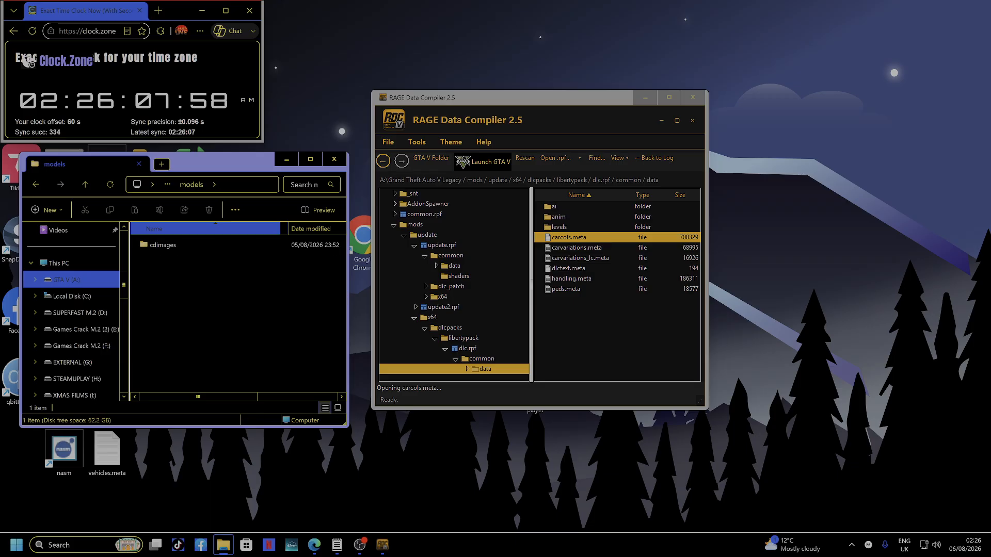
{"action": "double_click", "coordinate": [160, 245]}
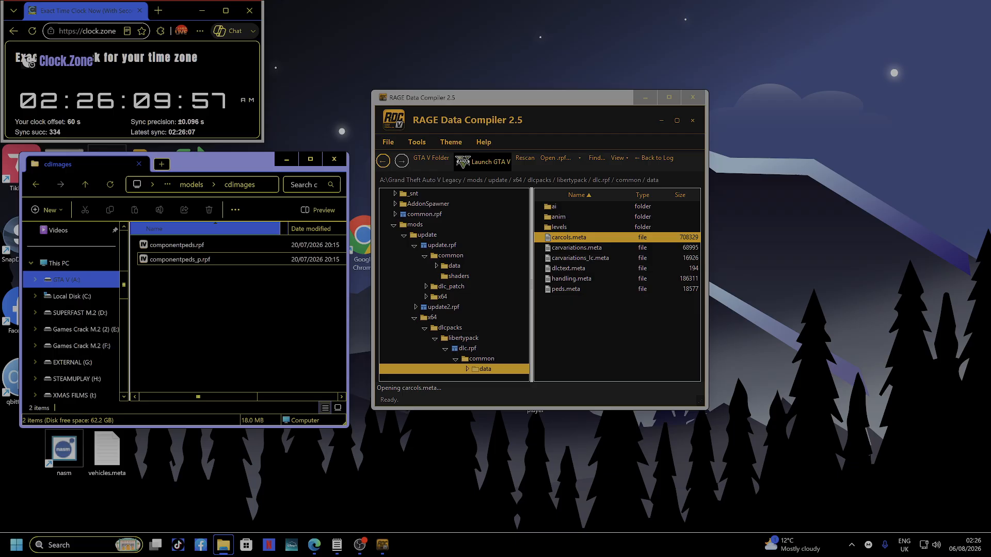
{"action": "key", "text": "alt+Left"}
{"action": "key", "text": "alt+Left"}
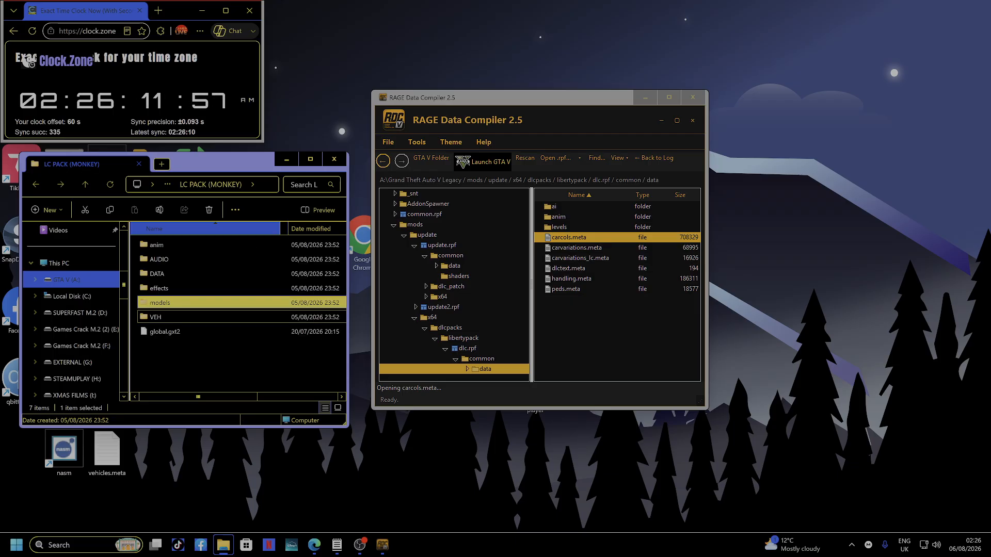
{"action": "double_click", "coordinate": [160, 316]}
{"action": "key", "text": "alt+Left"}
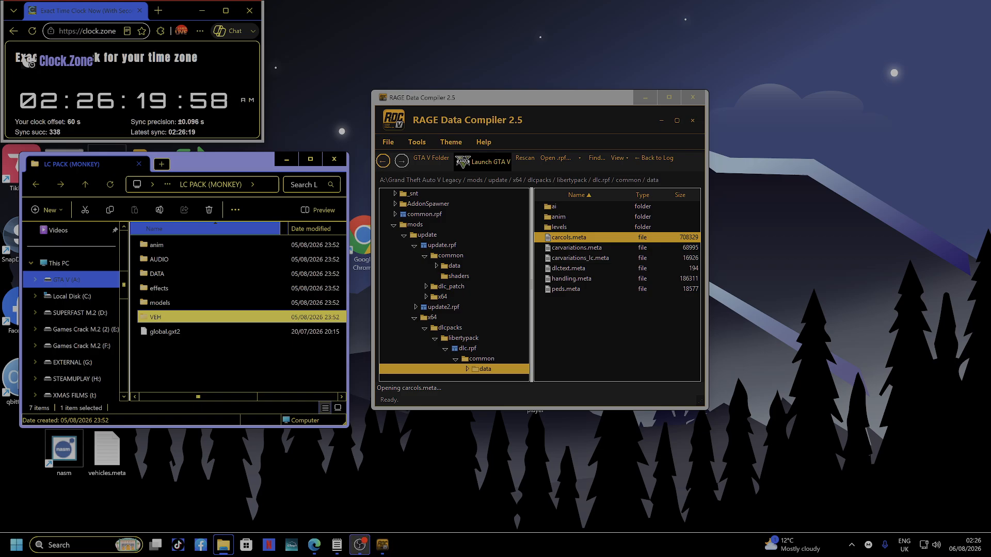
Step: Switch to the OBS Studio window
{"action": "mouse_move", "coordinate": [359, 545]}
{"action": "left_click", "coordinate": [360, 488]}
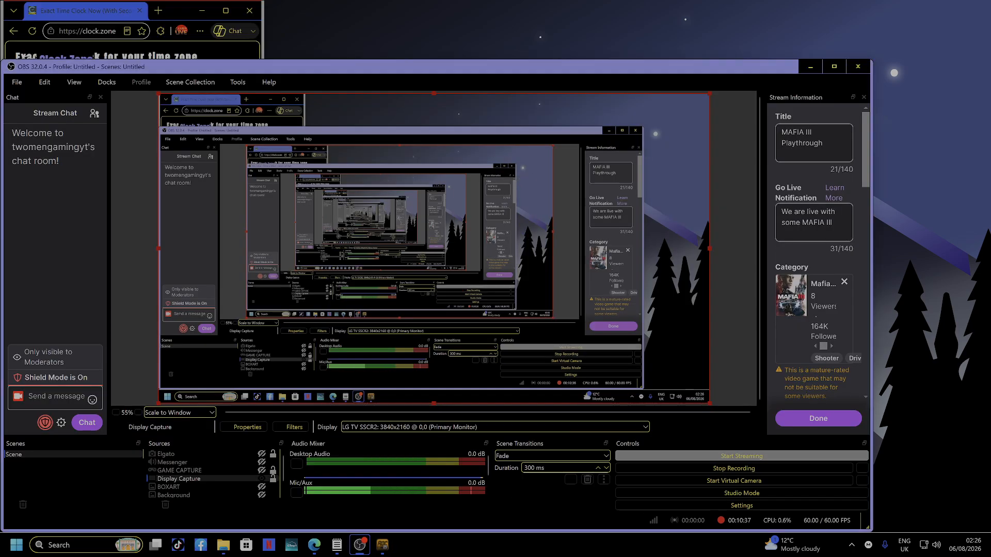